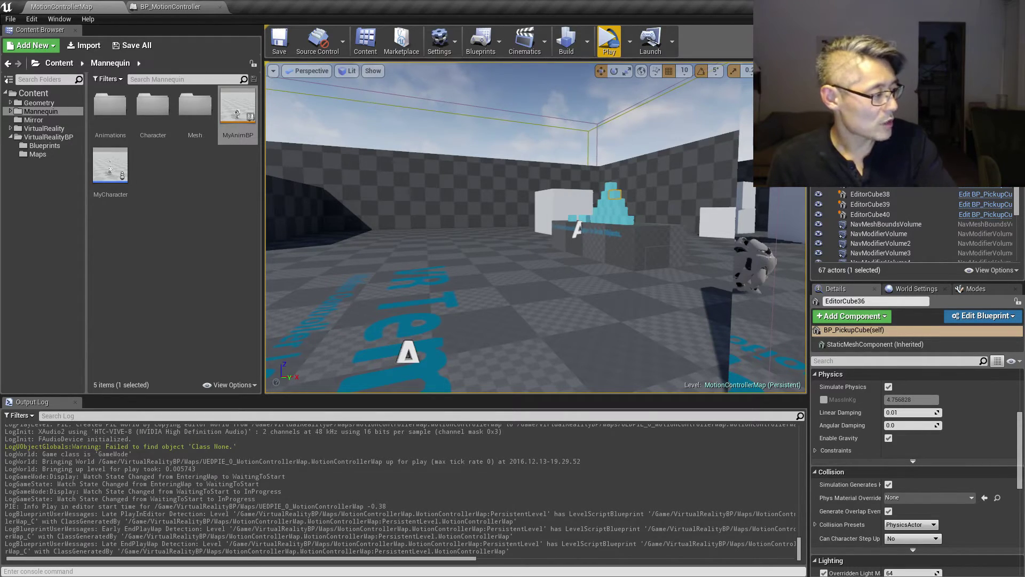
- Switch from the Unreal Editor to the Mixamo 'strafe' search results in Chrome
key(alt+Tab)
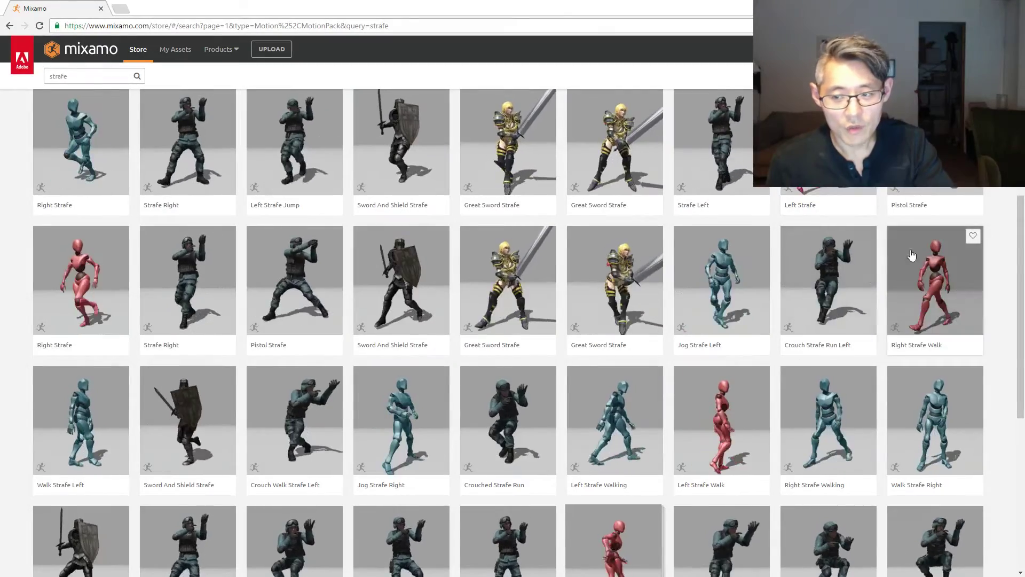
- Browse the Mixamo strafe animation cards, scrolling down through the results and back up
mouse_move(198, 46)
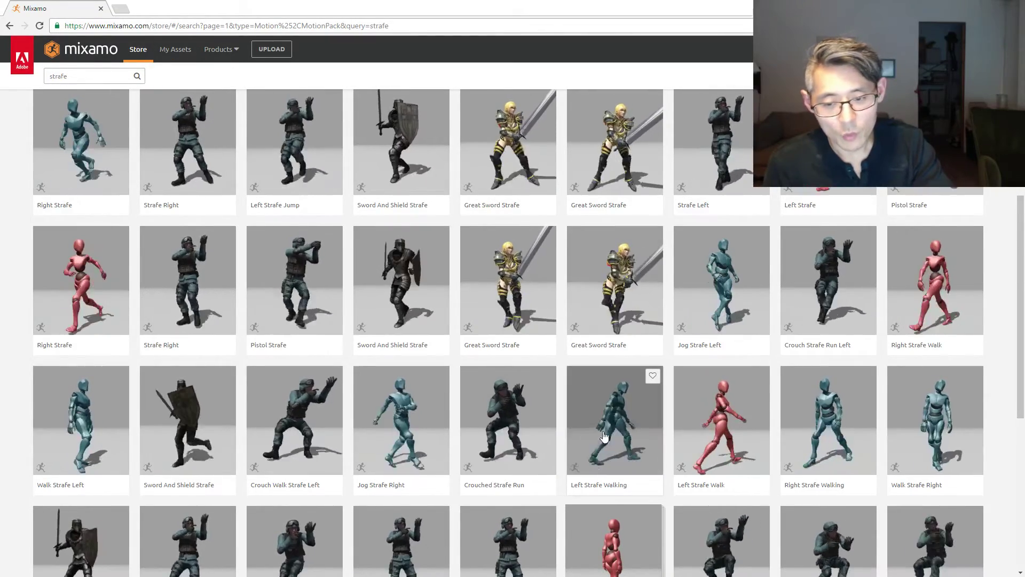
scroll(911, 478, down, 1)
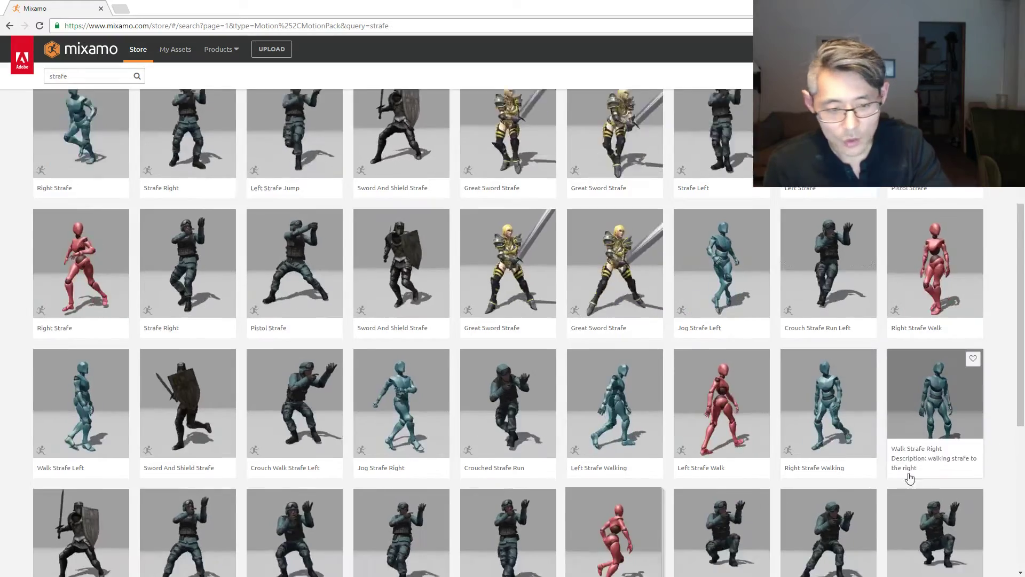
scroll(910, 478, down, 3)
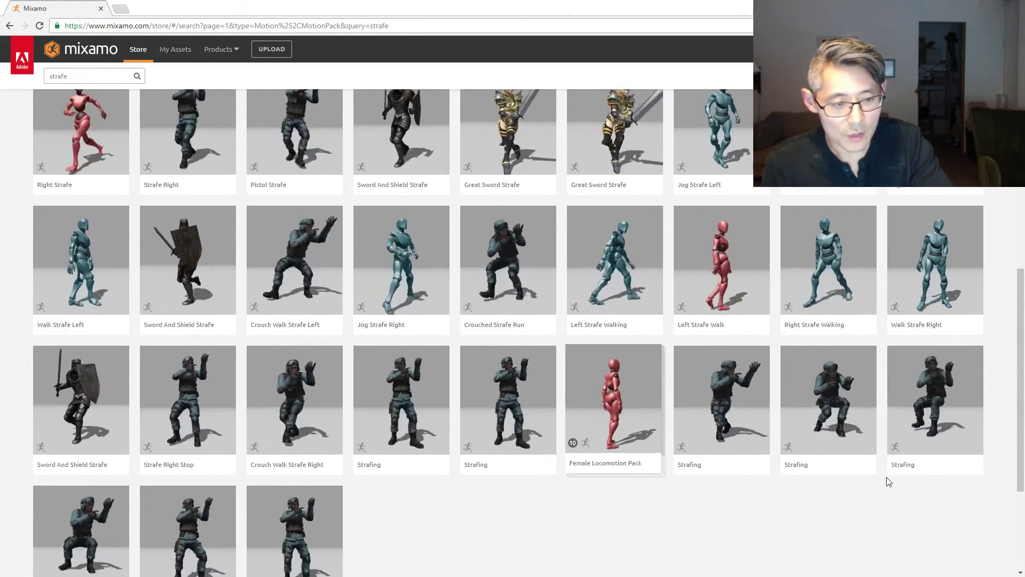
scroll(884, 480, up, 3)
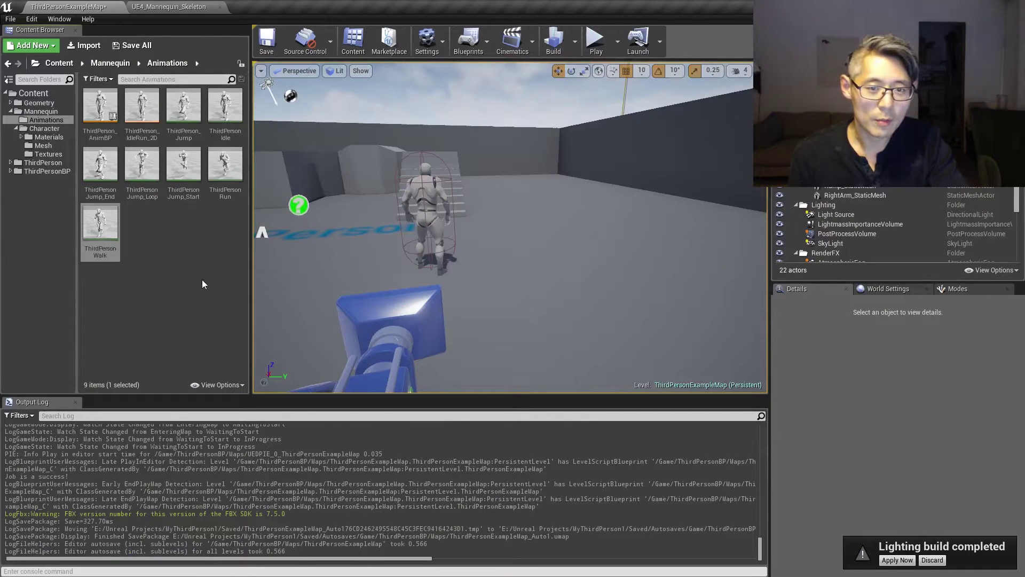
- Play-test the example level, running the mannequin forward and jumping twice, then end the session
click(597, 42)
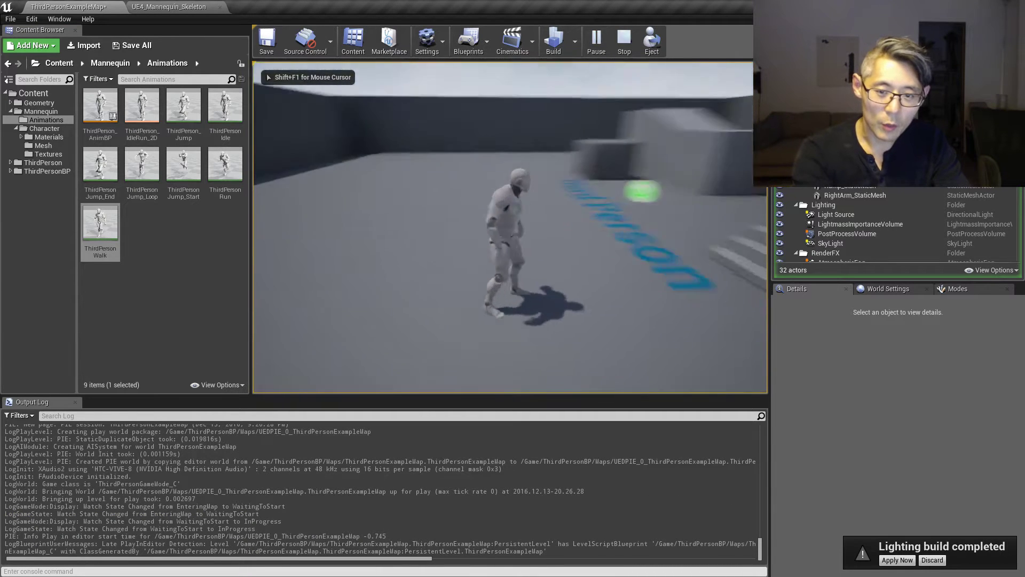
key(w)
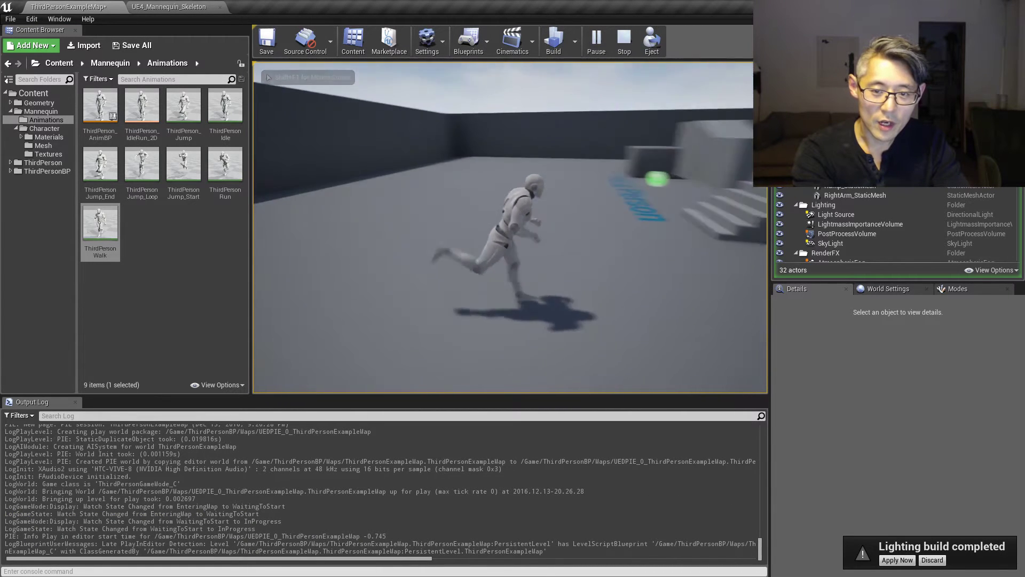
key(space)
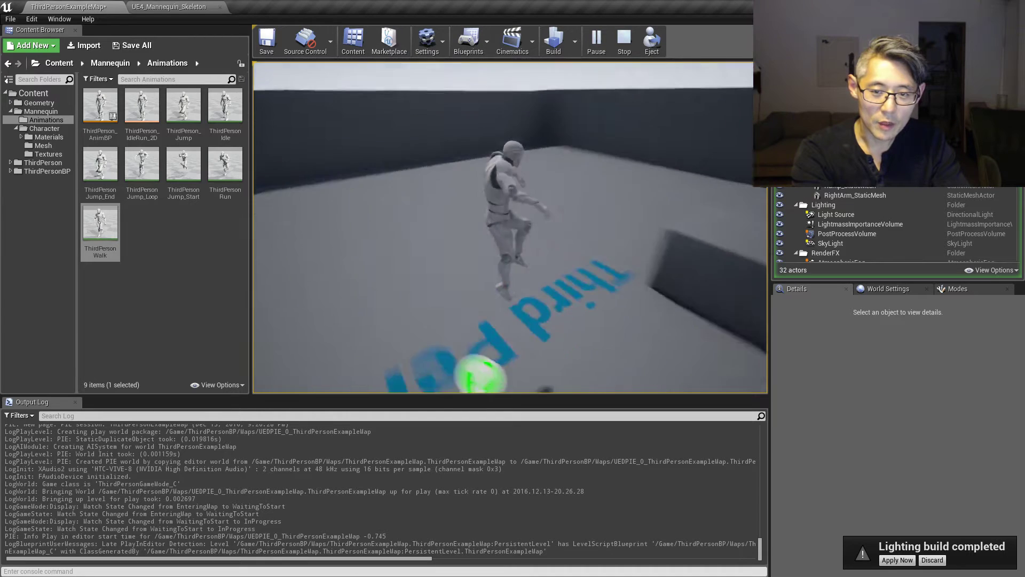
key(space)
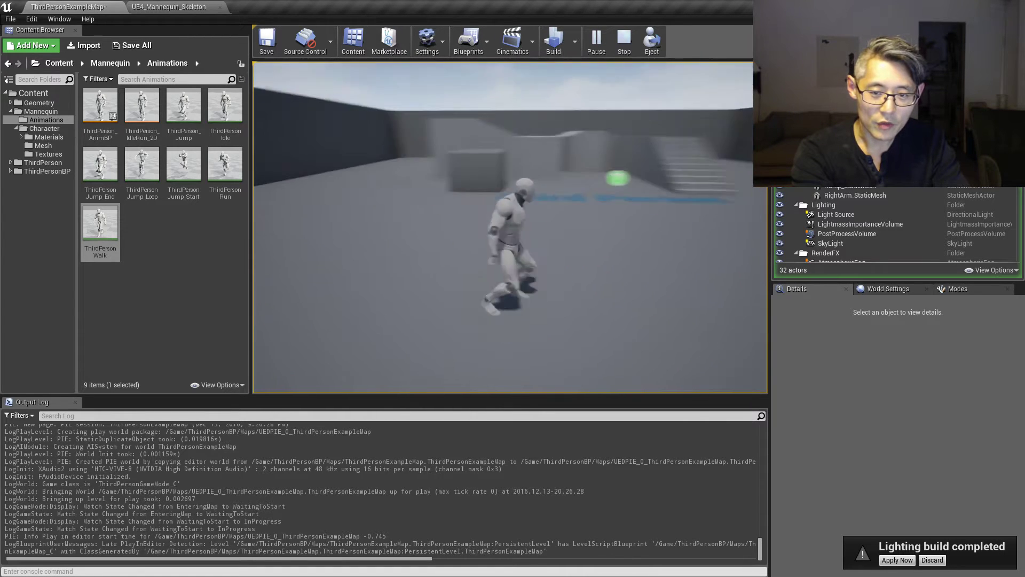
key(w)
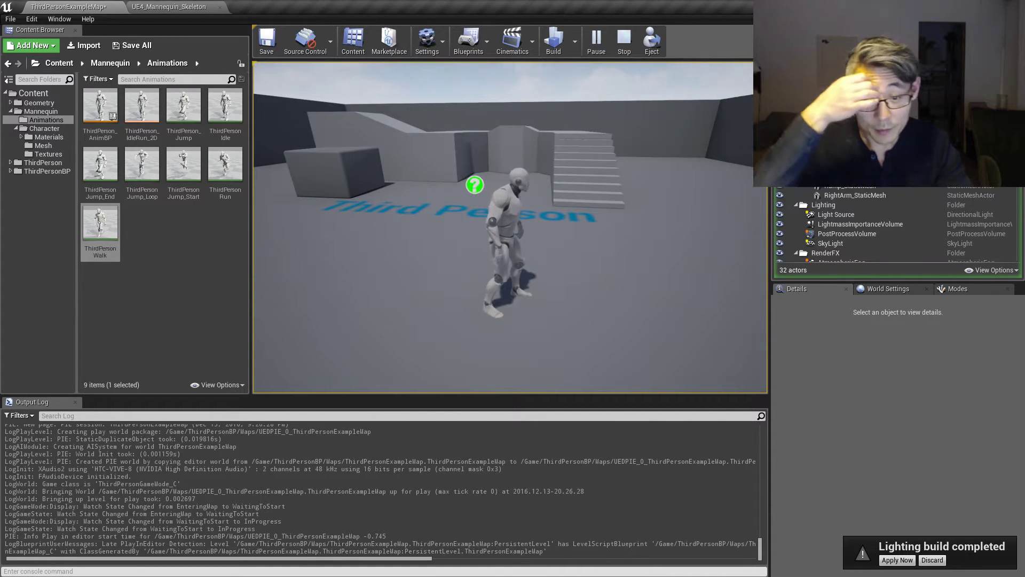
key(Escape)
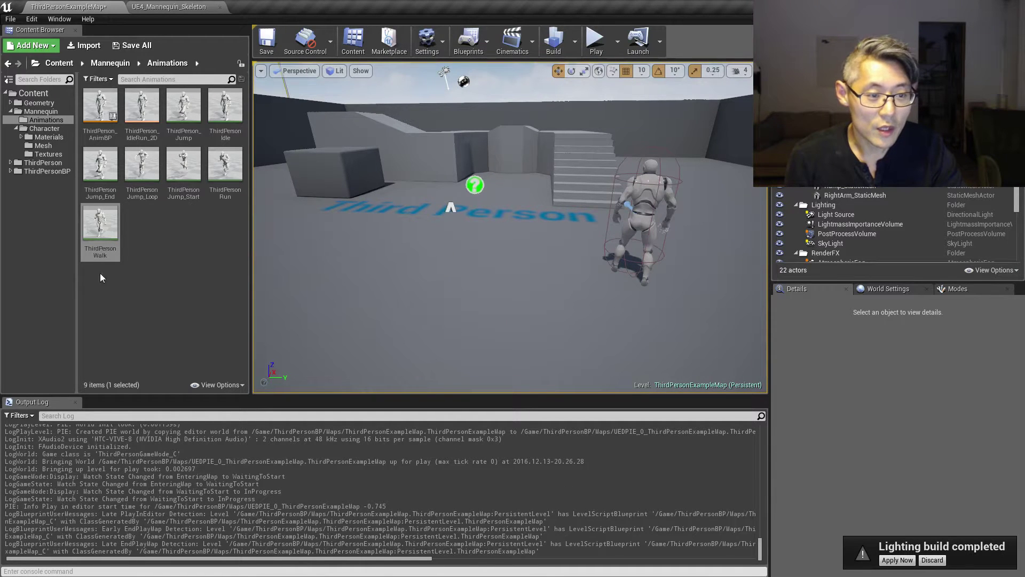
- Preview the ThirdPersonWalk and ThirdPersonRun animations, viewing the walk from the side
double_click(100, 220)
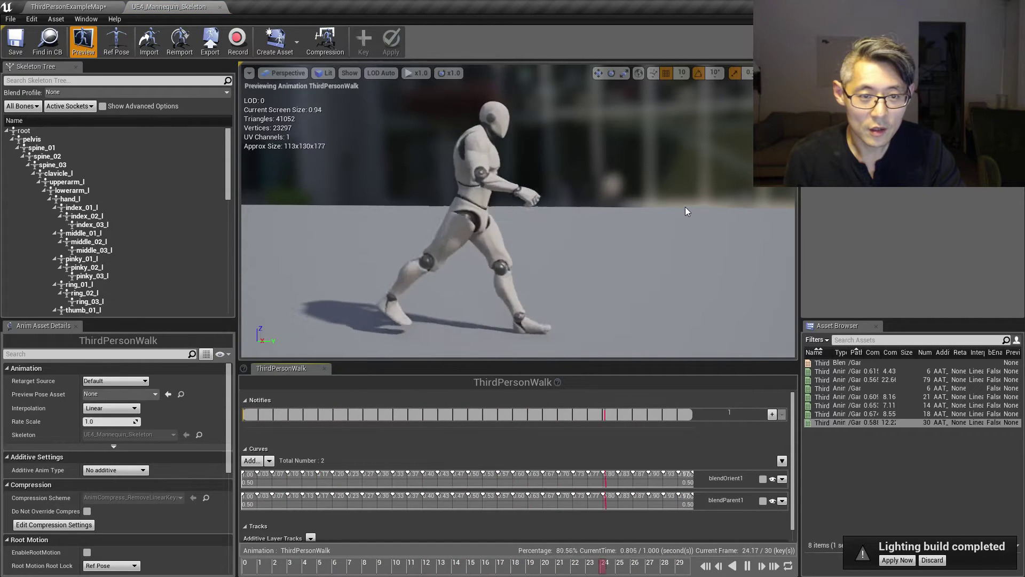
click(66, 7)
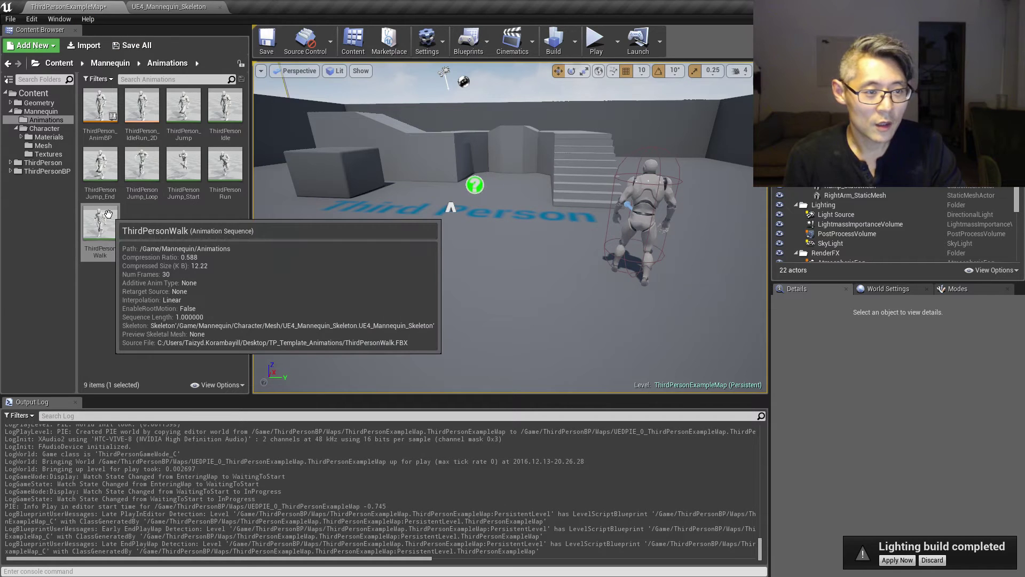
double_click(227, 163)
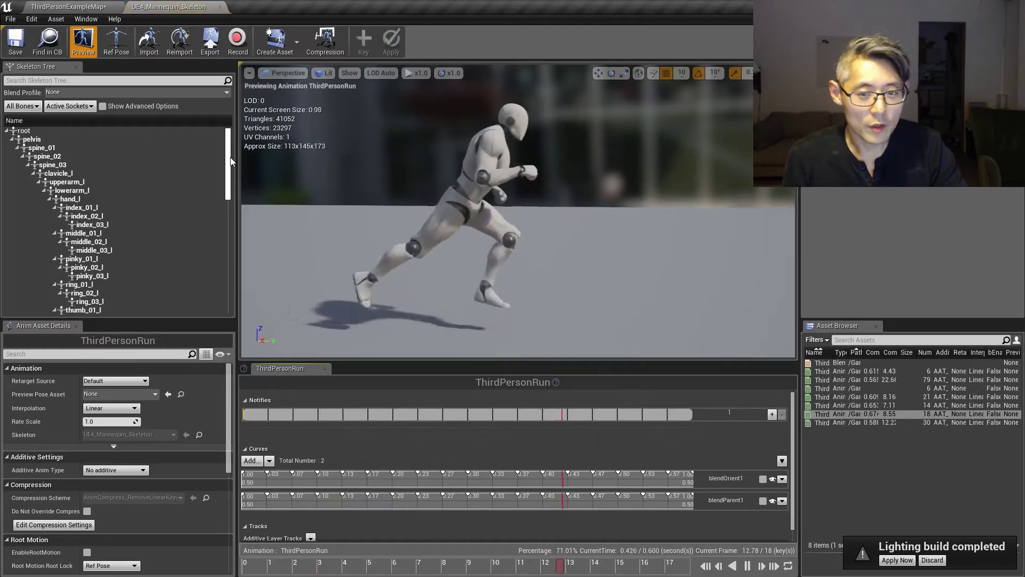
click(219, 6)
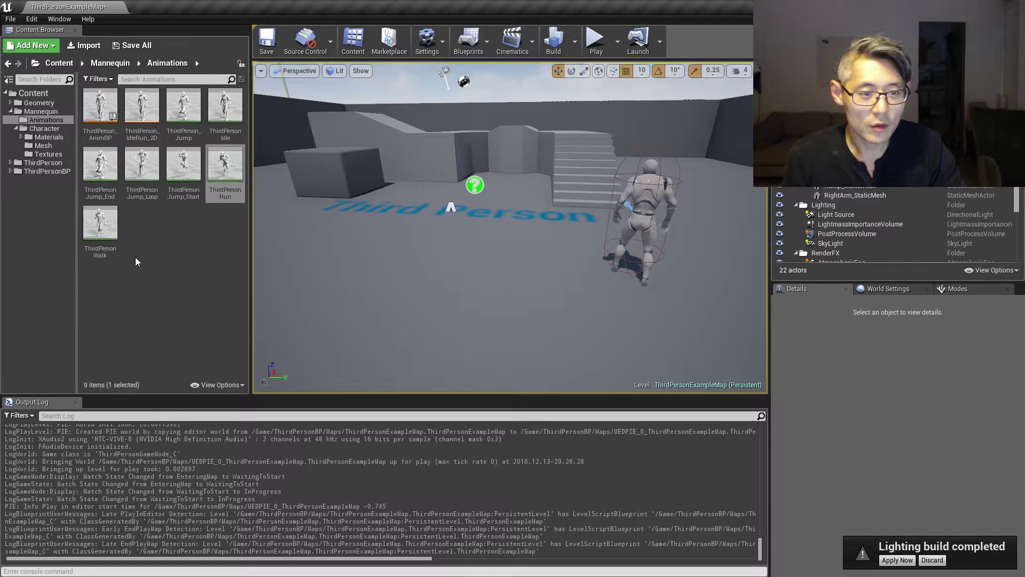
double_click(101, 221)
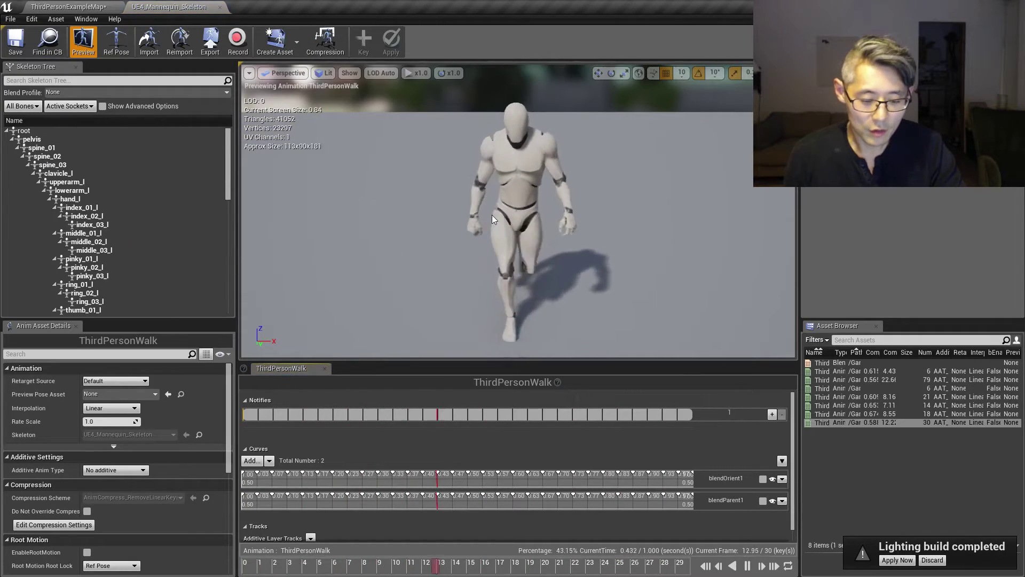
drag(424, 217, 278, 212)
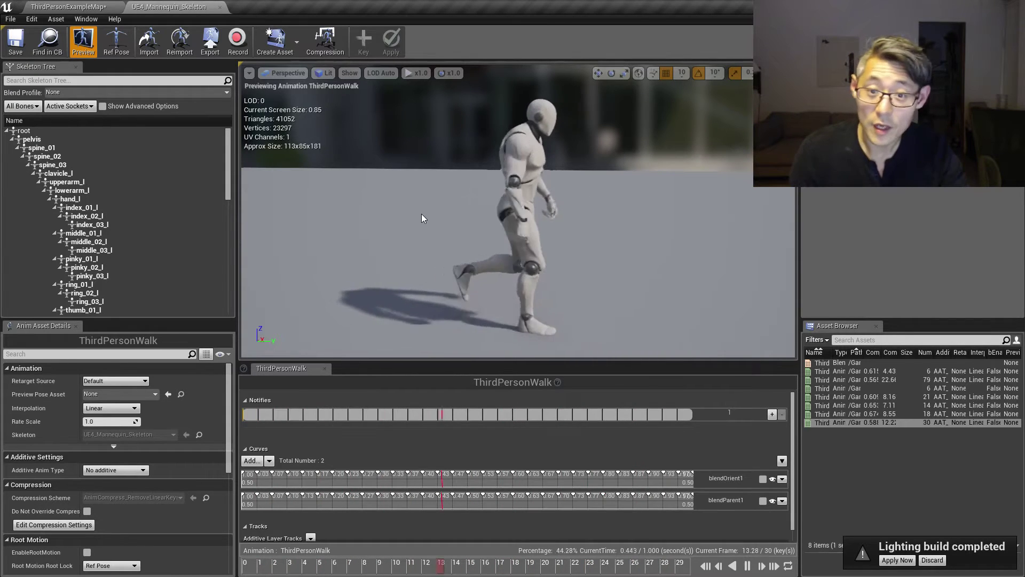
- Save ThirdPersonWalk and export it as ThirdPersonWalk.FBX
click(16, 41)
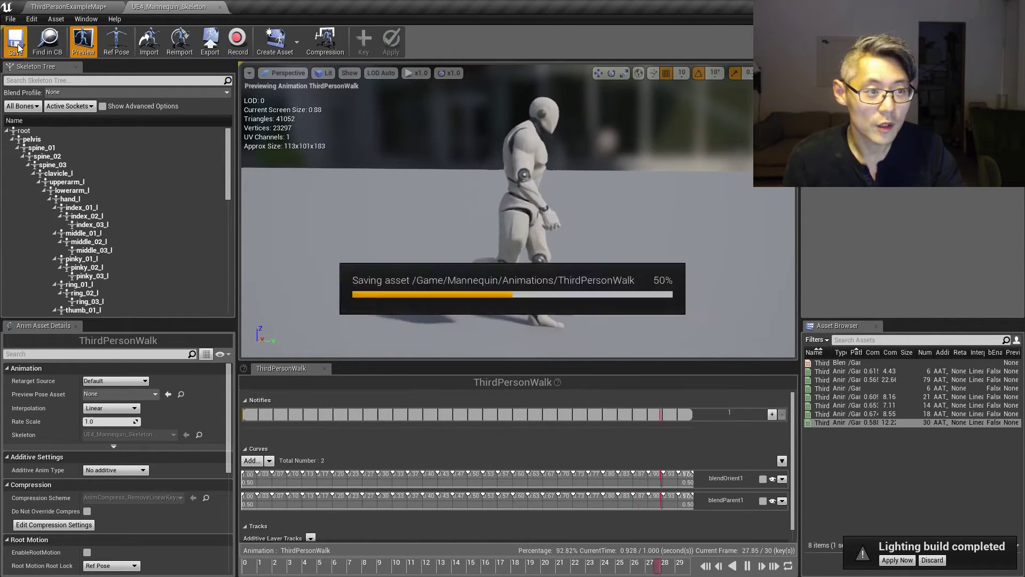
click(219, 7)
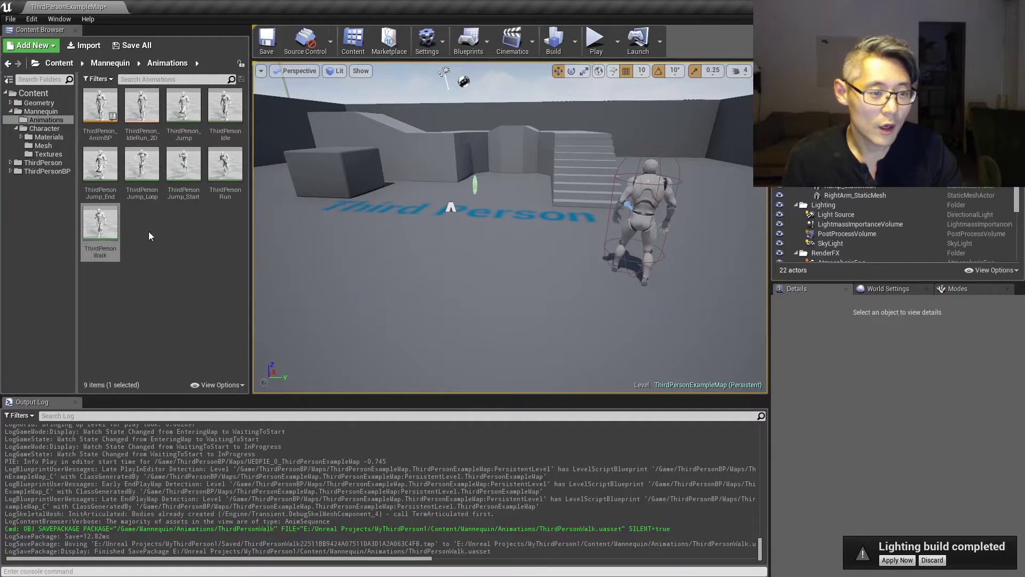
right_click(98, 232)
mouse_move(195, 414)
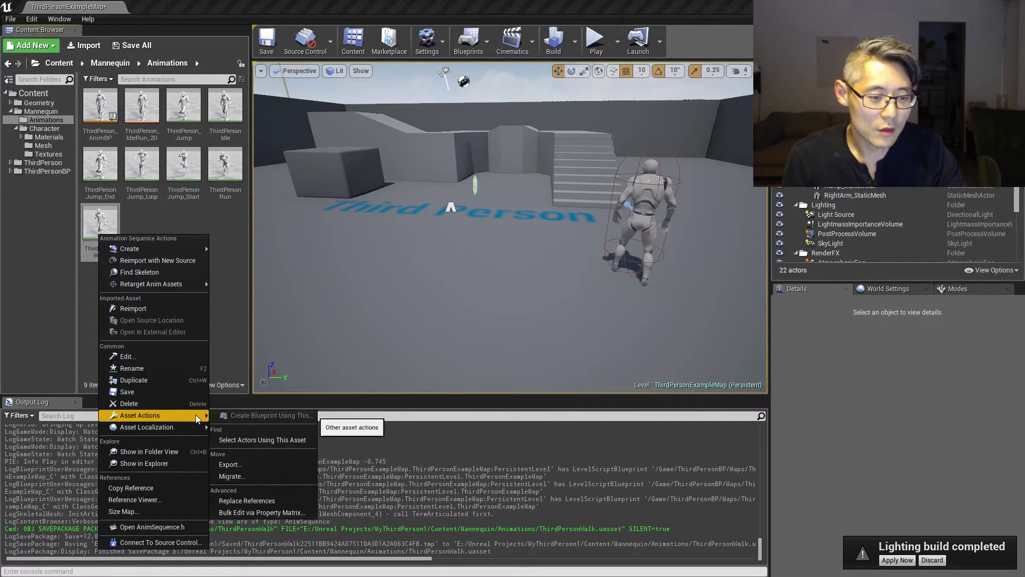
click(249, 466)
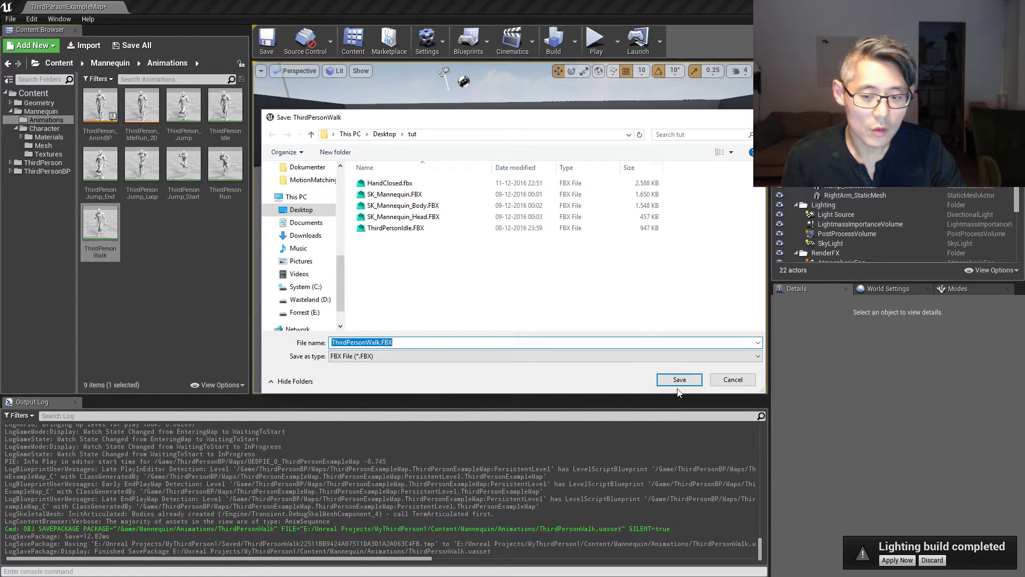
click(678, 380)
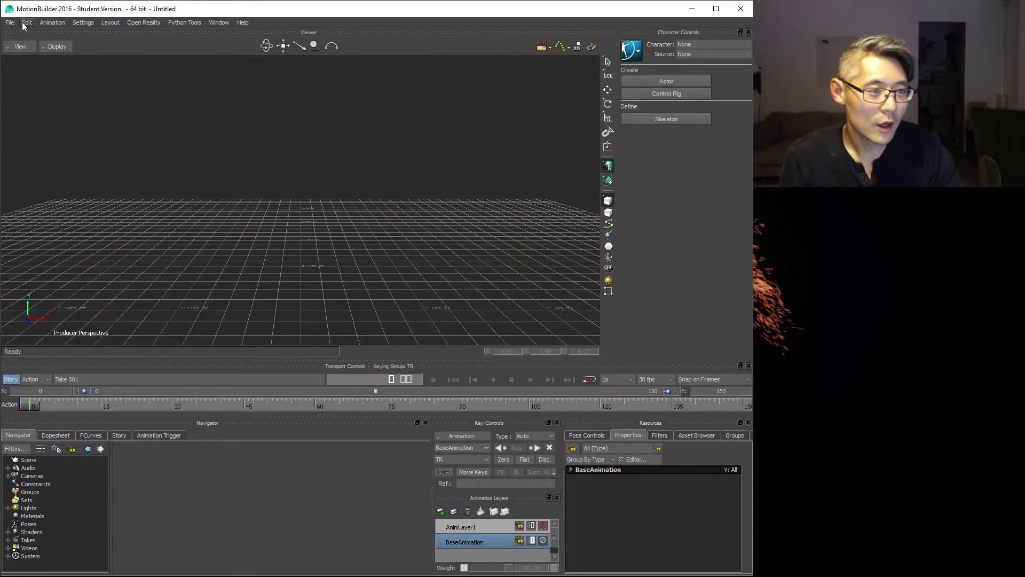
- Open the recent scene SK_Mannequin_IPI-MB-UE4.fbx
click(10, 23)
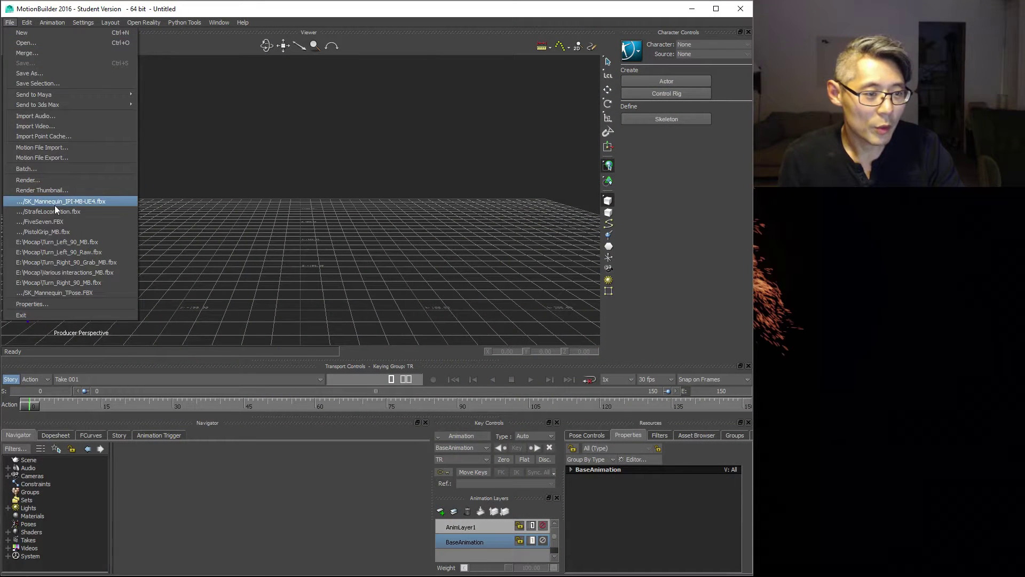
click(85, 202)
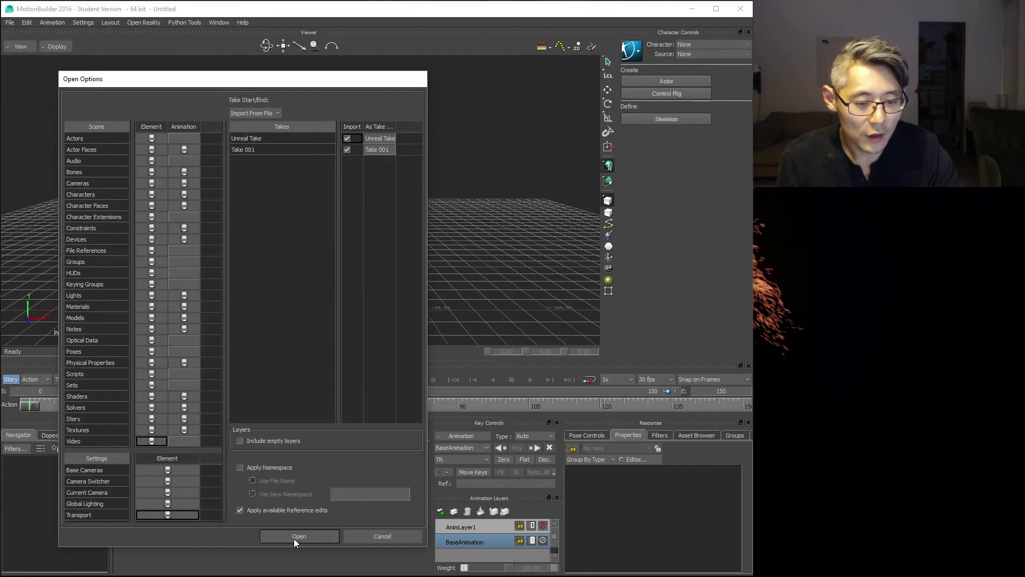
click(296, 537)
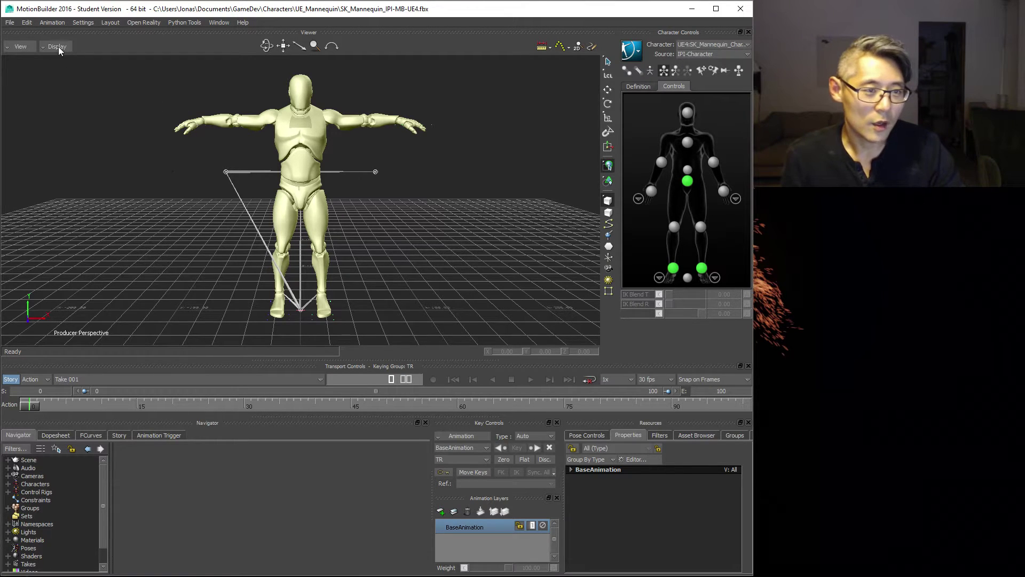
- Import the ThirdPersonWalk.FBX motion into the mannequin scene
click(10, 22)
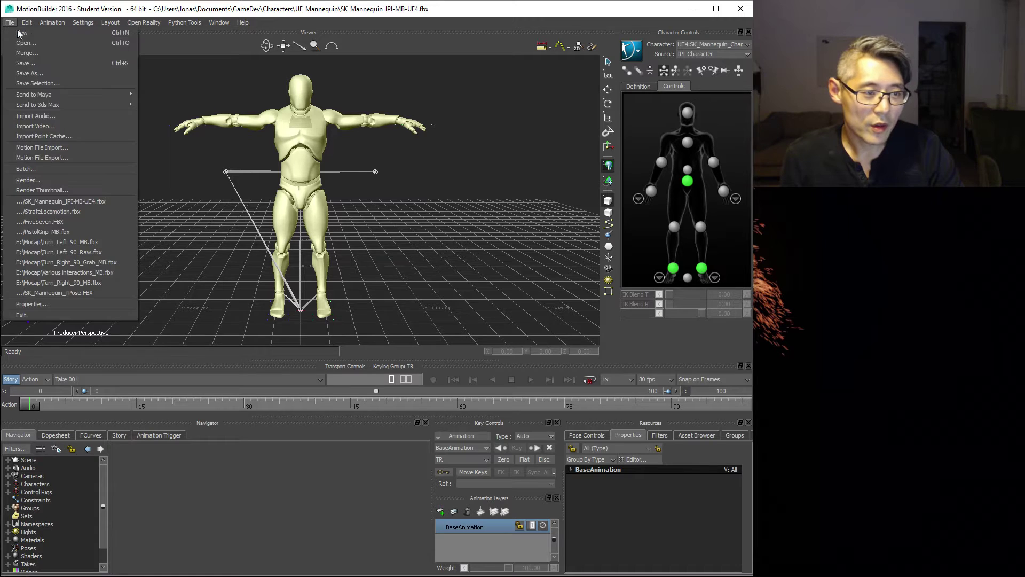
click(48, 151)
click(334, 291)
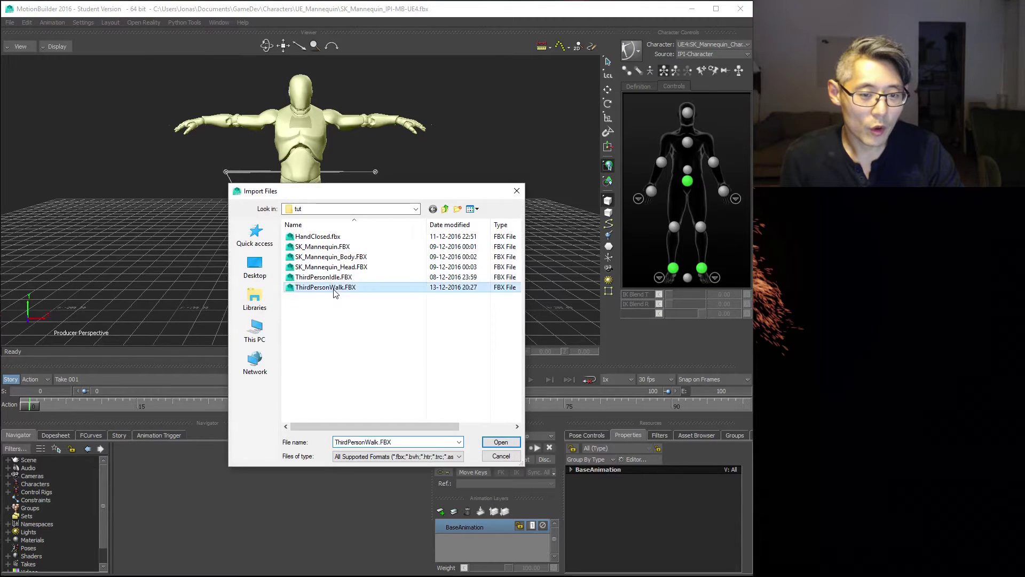
double_click(334, 288)
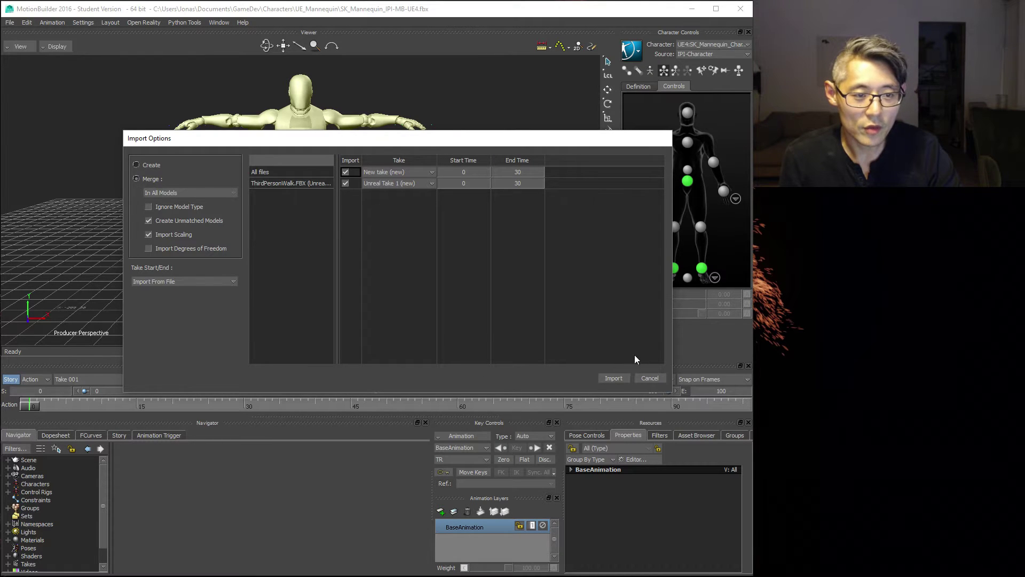
click(617, 381)
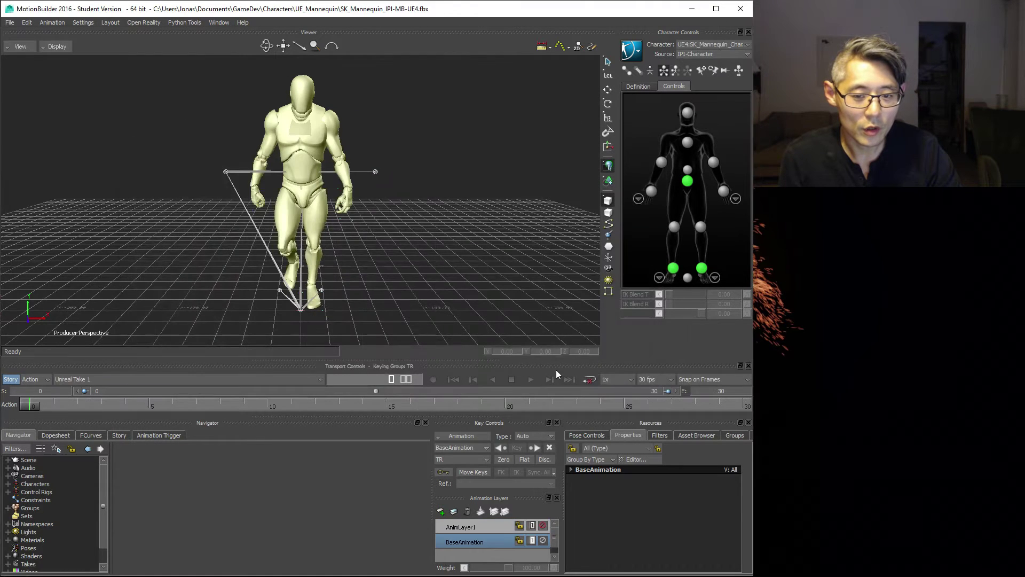
- Play the walk on loop, stop at frame 0, and expand the Characters list
click(530, 380)
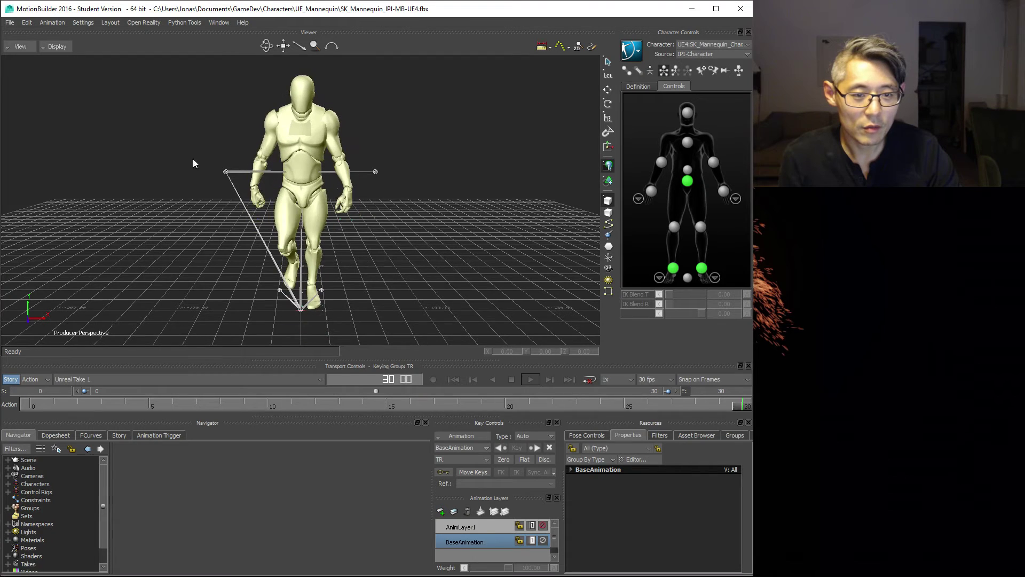
click(589, 379)
click(530, 379)
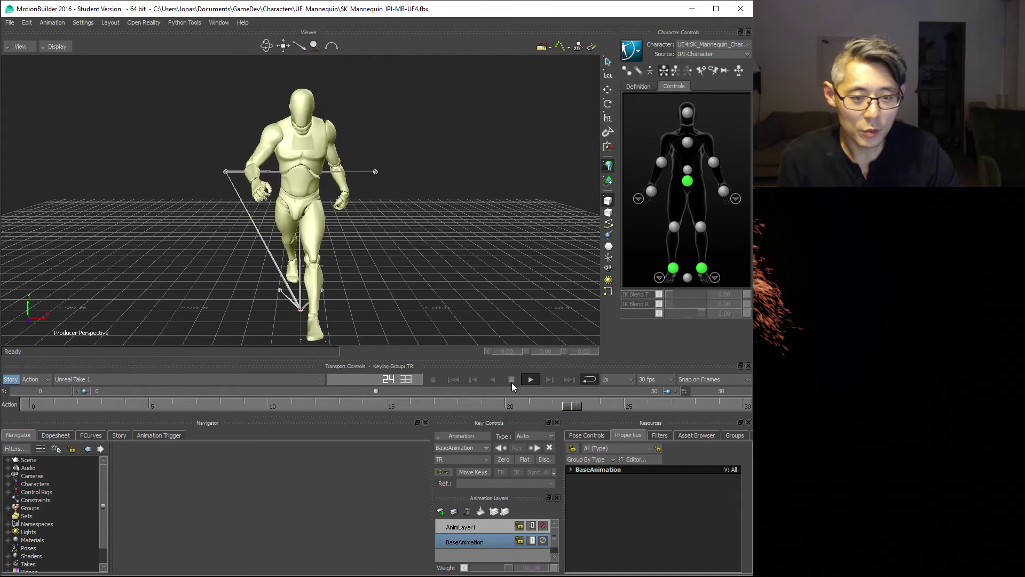
click(512, 383)
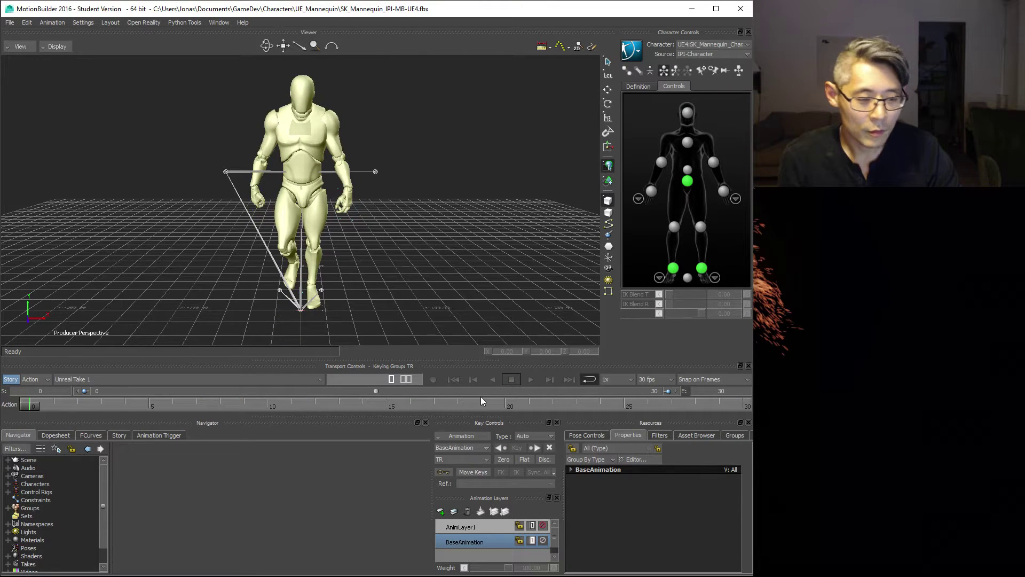
double_click(25, 485)
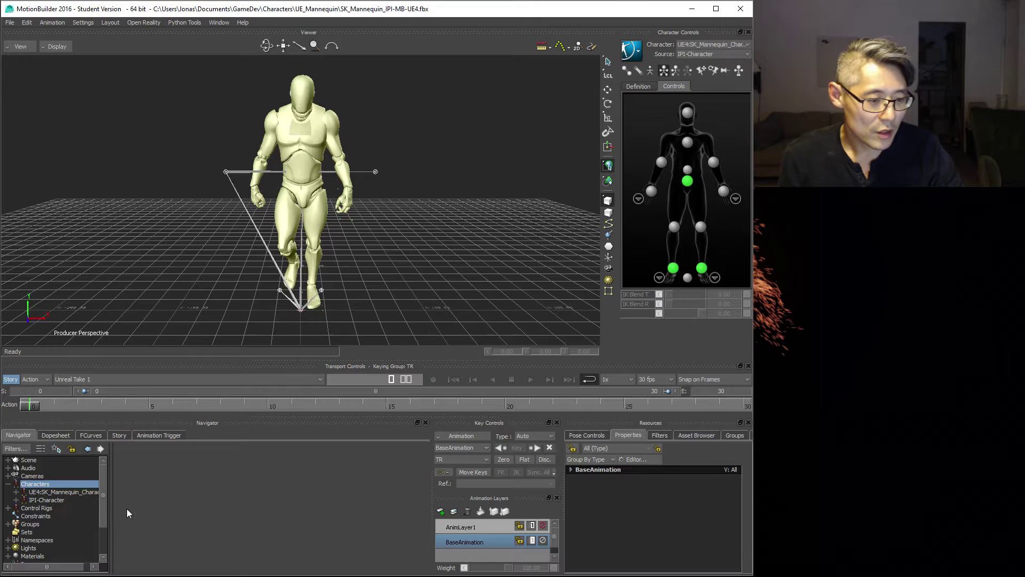
- Make IPI-Character the input source for UE4:SK_Mannequin_Character and review its settings
double_click(45, 500)
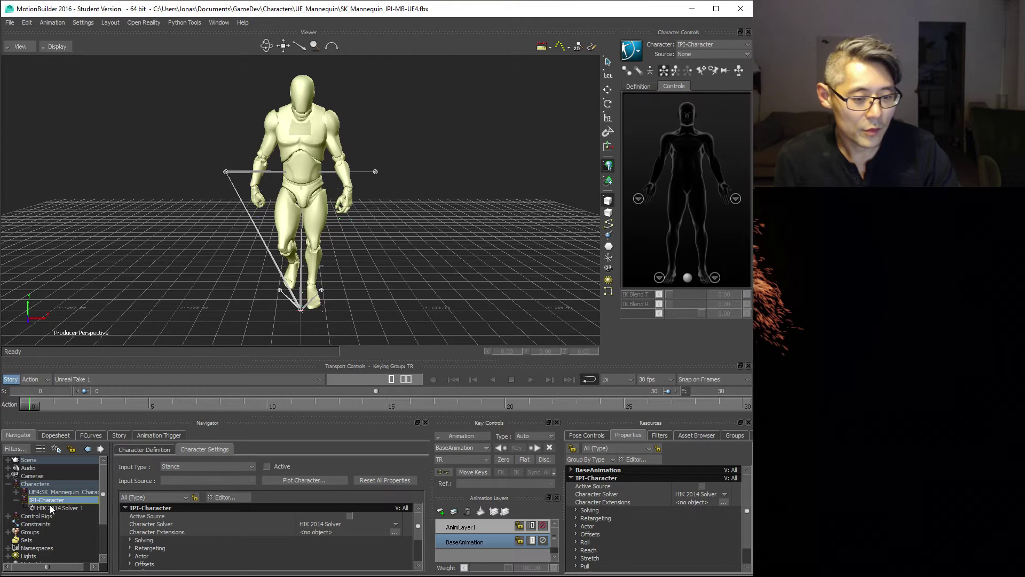
drag(37, 495, 38, 492)
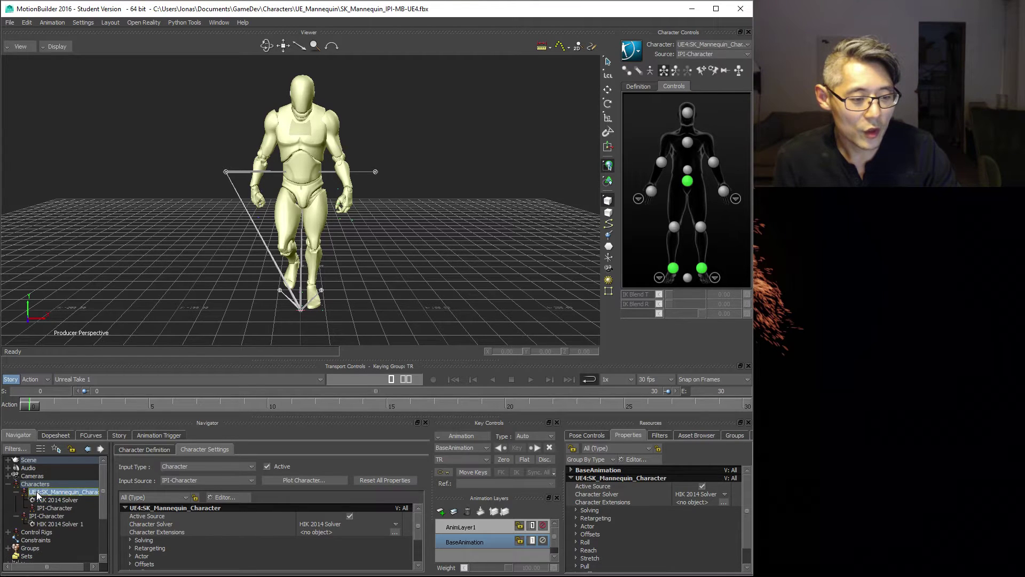
click(58, 508)
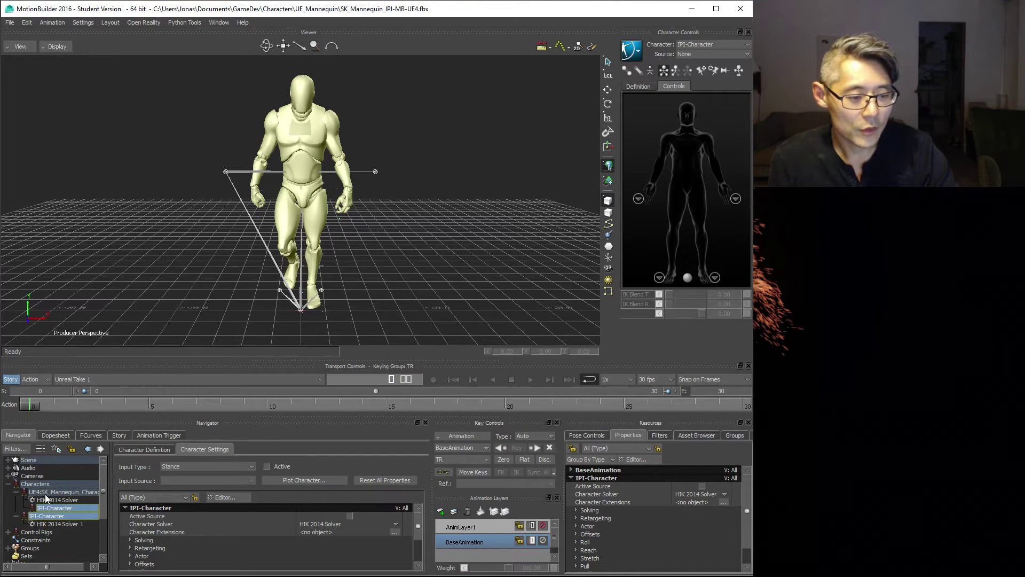
- Plot the mannequin's IPI-Character animation onto a Control Rig at 30 FPS
click(45, 494)
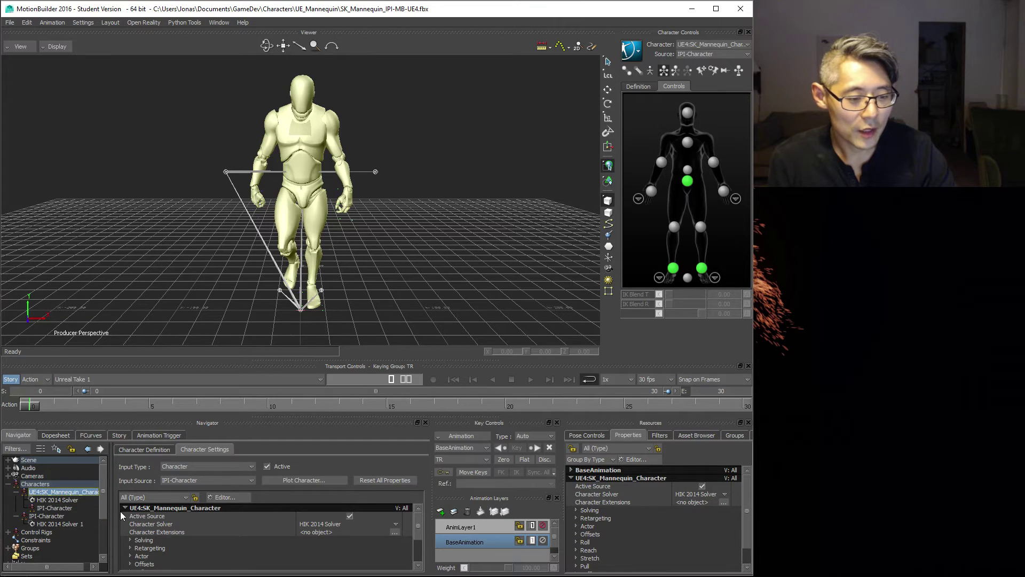
click(302, 480)
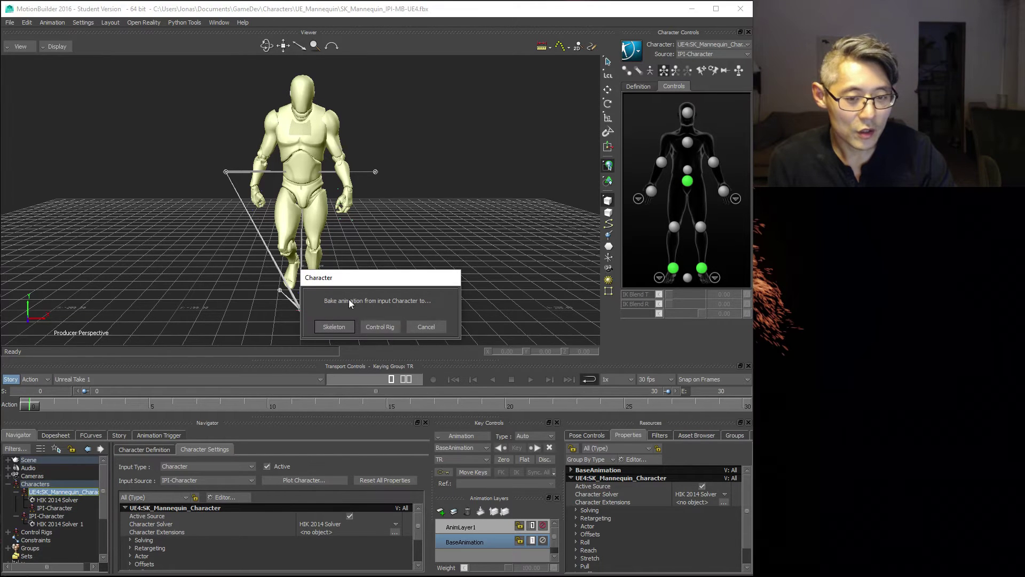
click(379, 326)
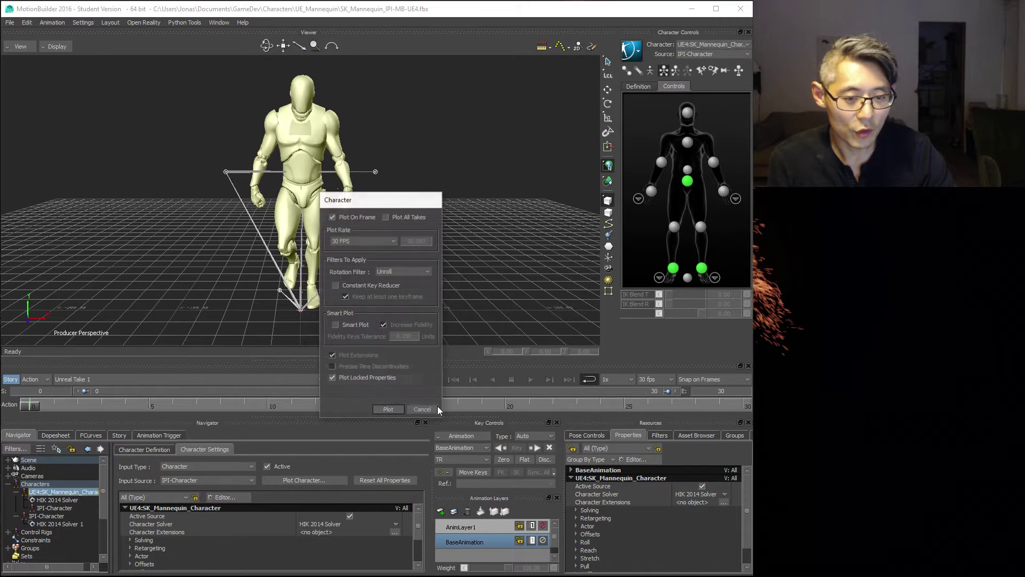
click(389, 409)
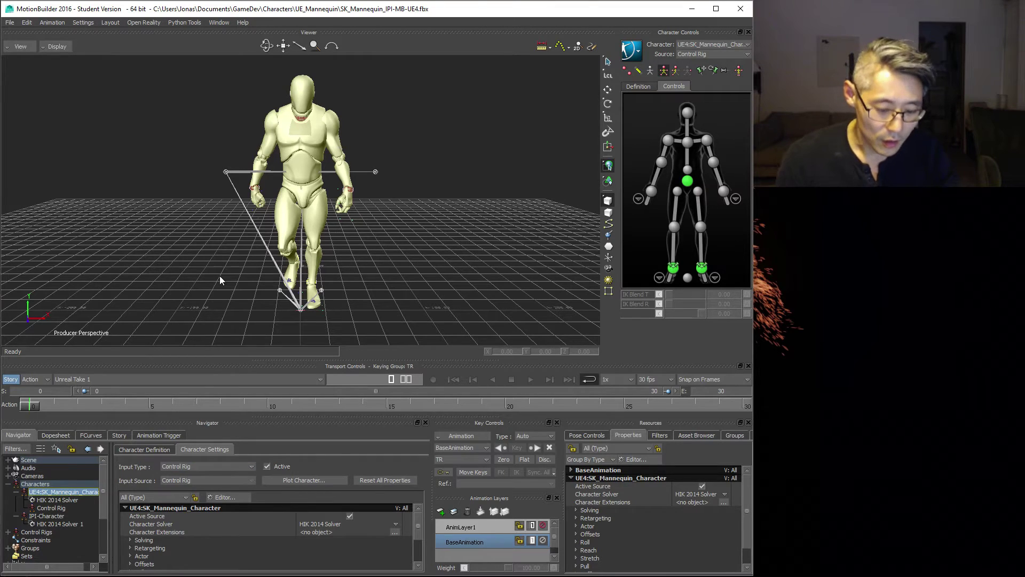
- Watch the baked walk side-on, slow playback to 0.20x, then stop it
middle_drag(220, 241, 234, 277)
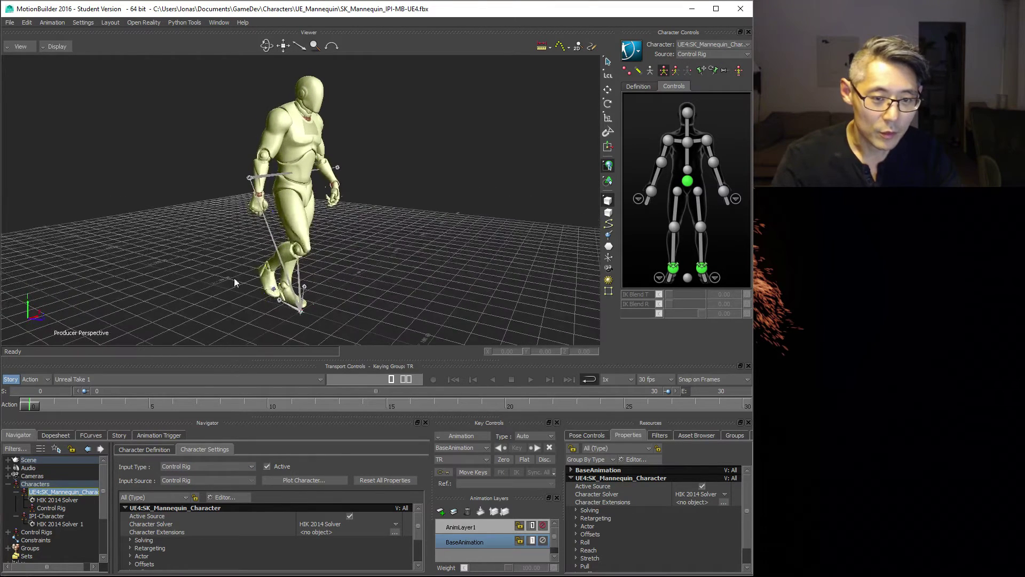
click(533, 380)
middle_drag(159, 255, 190, 255)
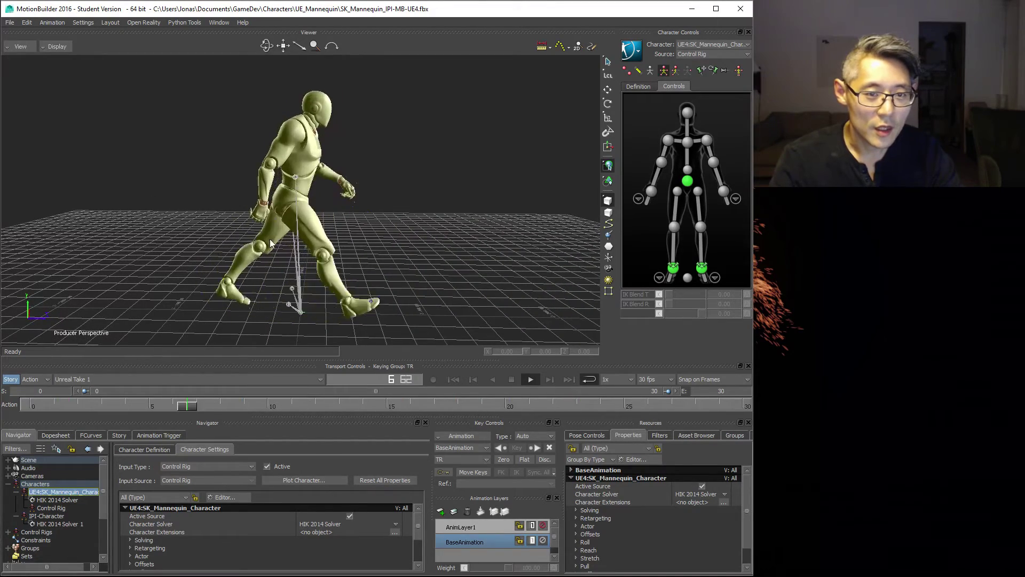
click(630, 379)
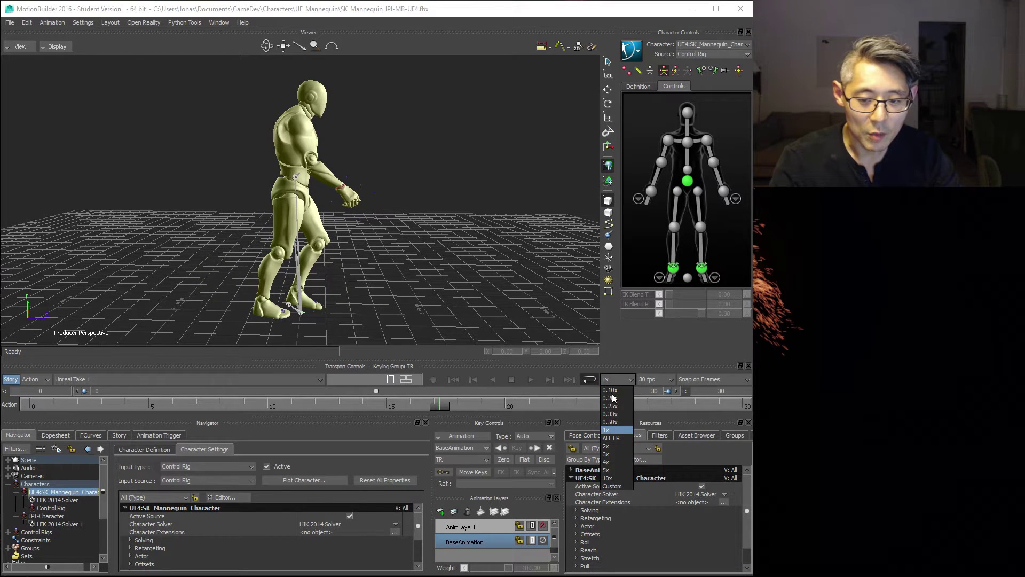
click(613, 397)
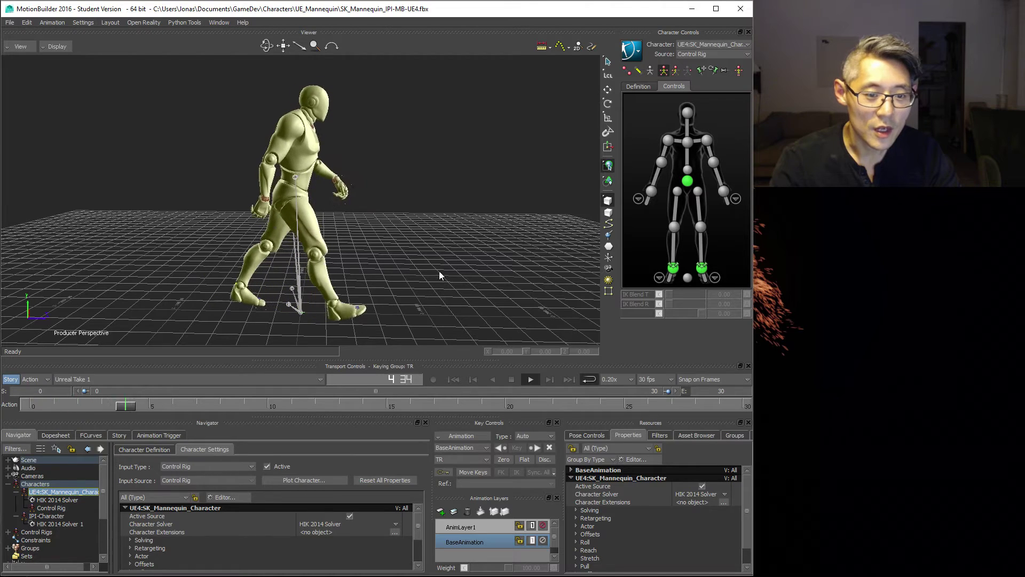
click(513, 379)
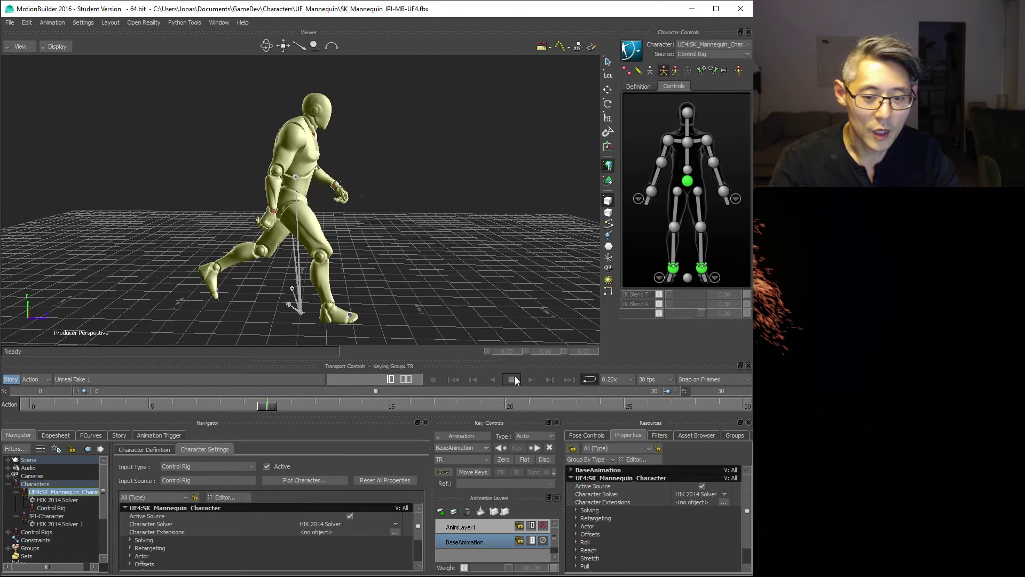
- Insert a Character Animation Track in the Story editor and set its character to UE4:SK_Mannequin_Character
click(117, 434)
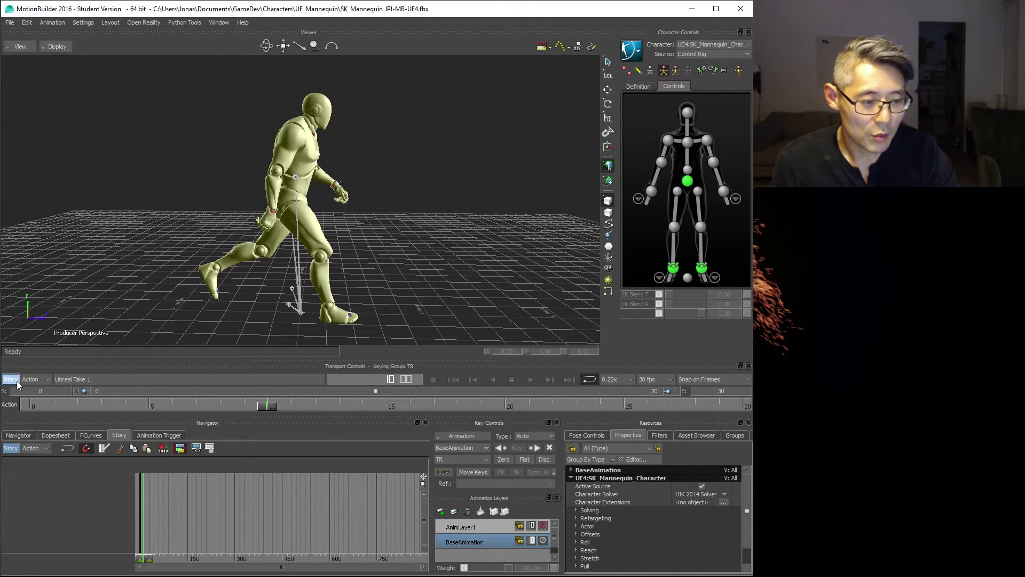
right_click(63, 485)
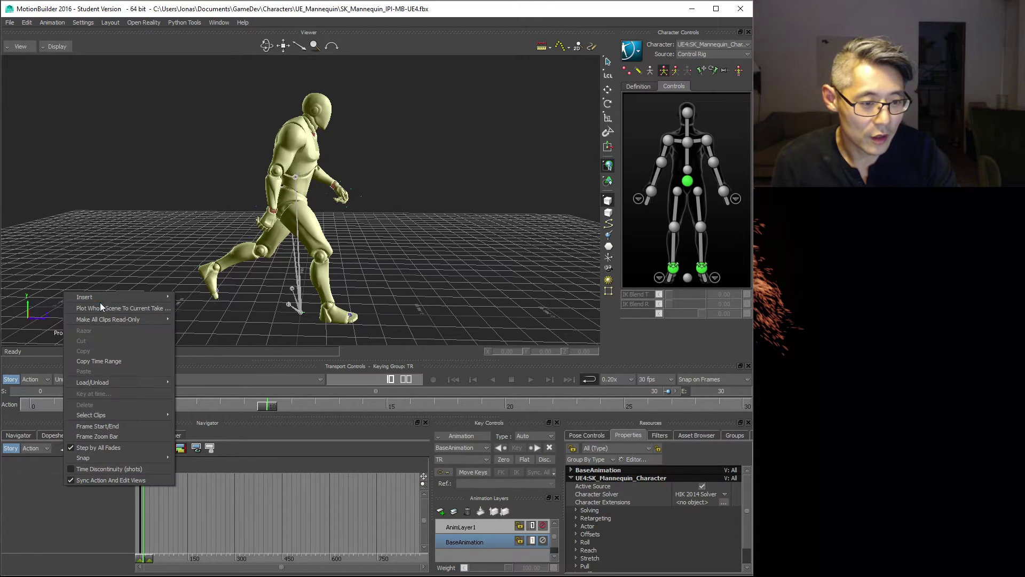
mouse_move(94, 298)
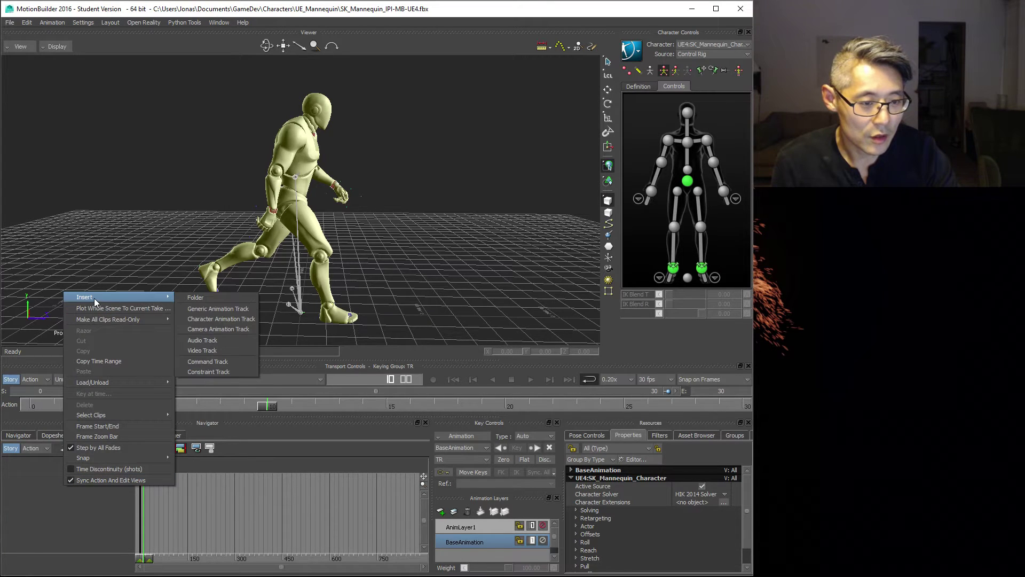
click(215, 321)
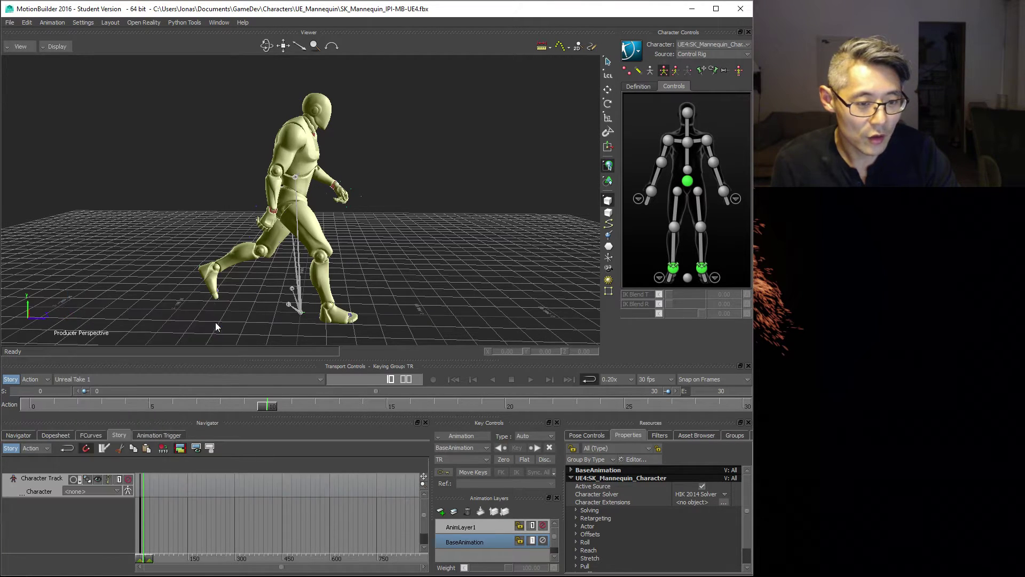
click(95, 491)
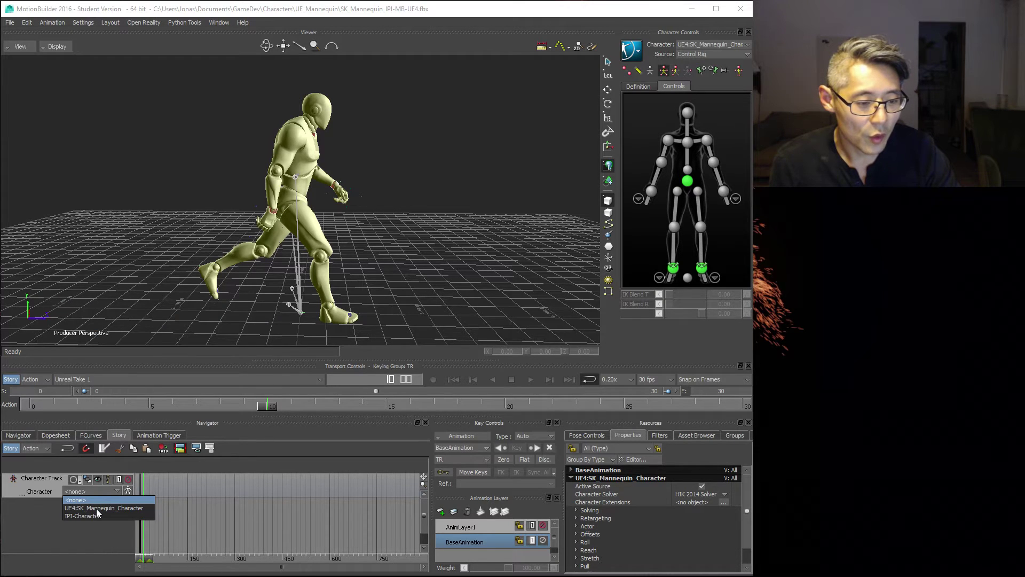
click(97, 508)
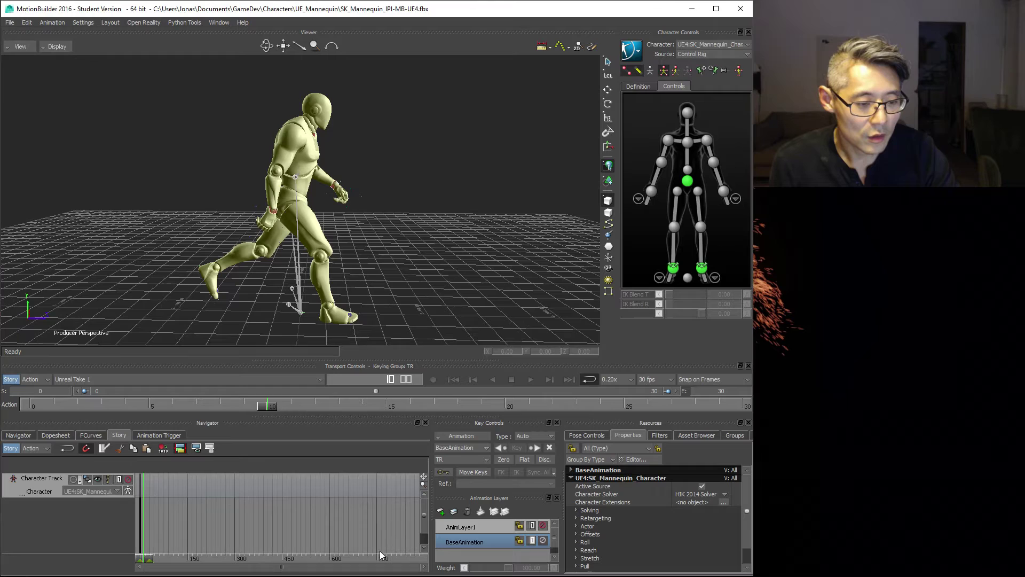
- Insert the current take onto the Character Track as an Unreal Take 1 clip and frame it in view
right_click(158, 485)
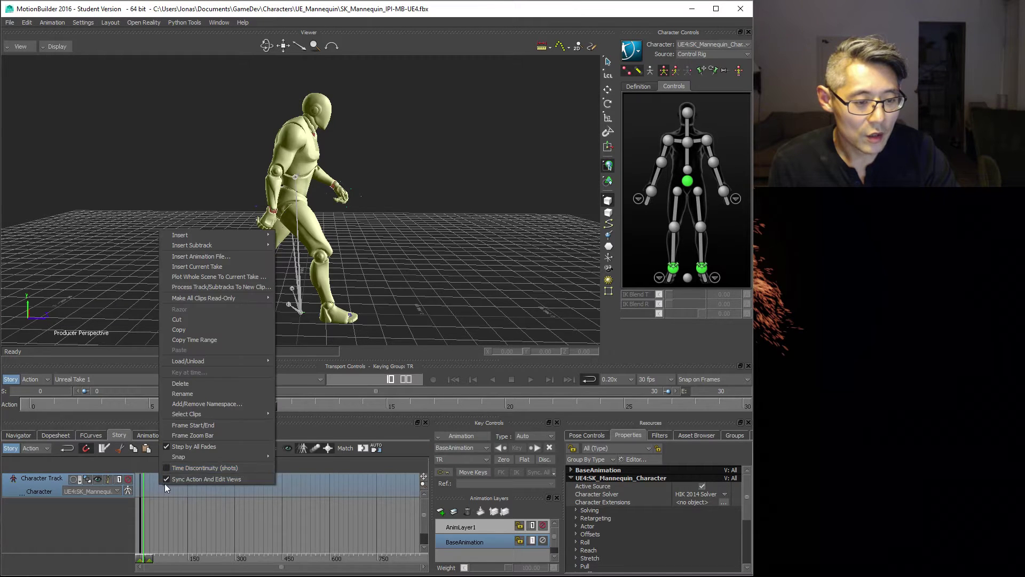
click(195, 267)
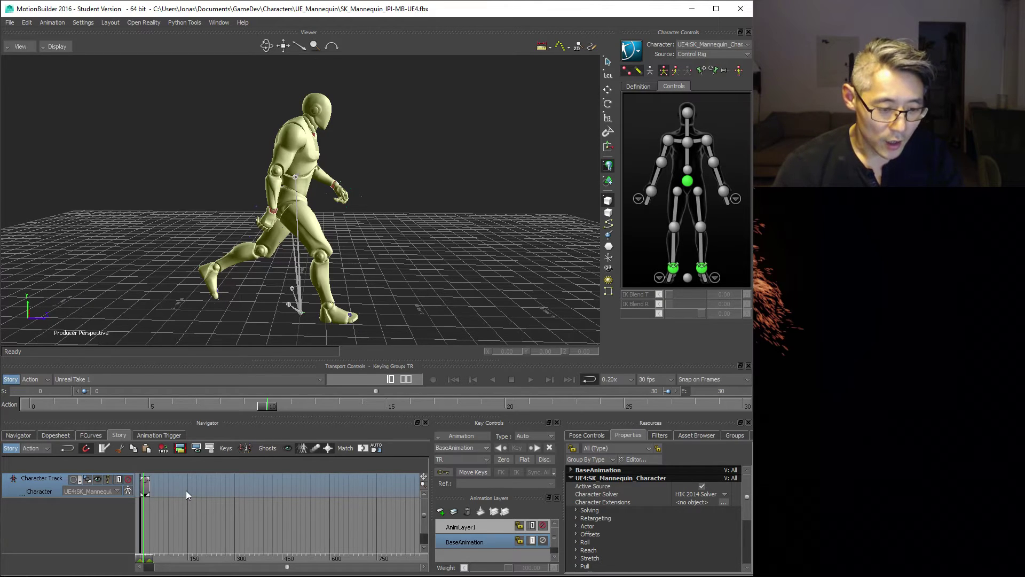
click(145, 491)
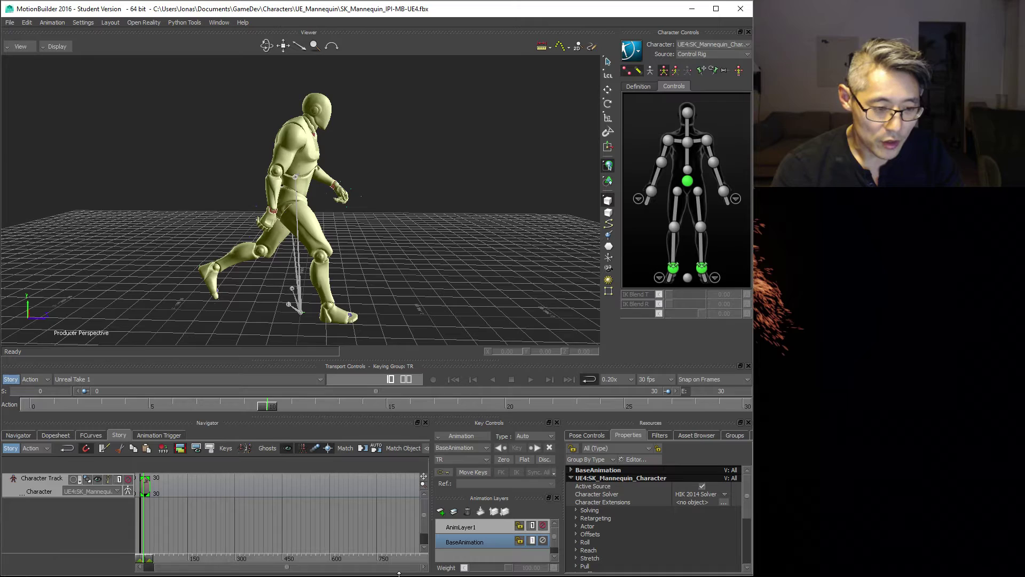
key(f)
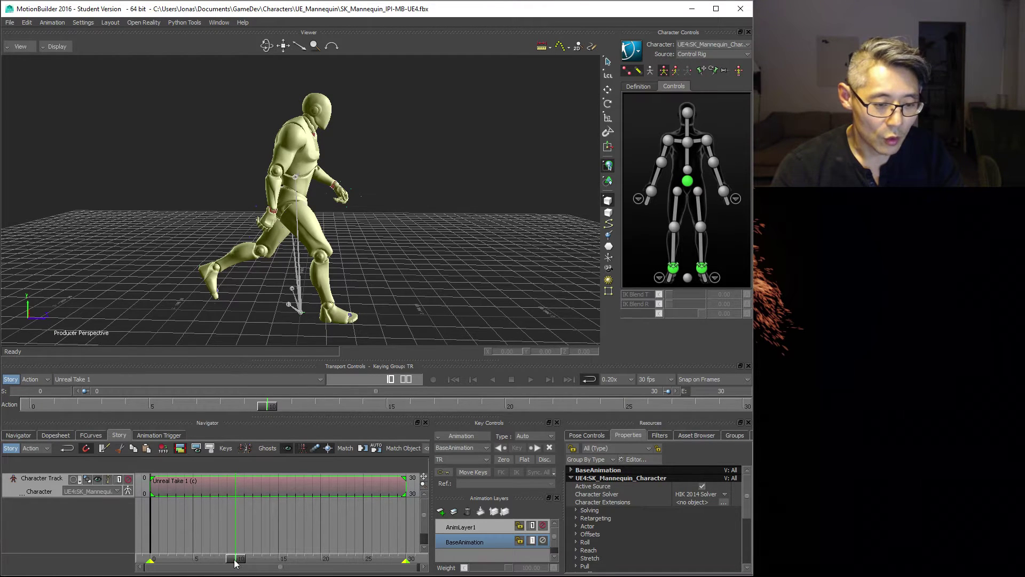
- Scrub the Unreal Take 1 clip from frame 0 through the opening frames, stopping at frame 15
drag(232, 560, 149, 552)
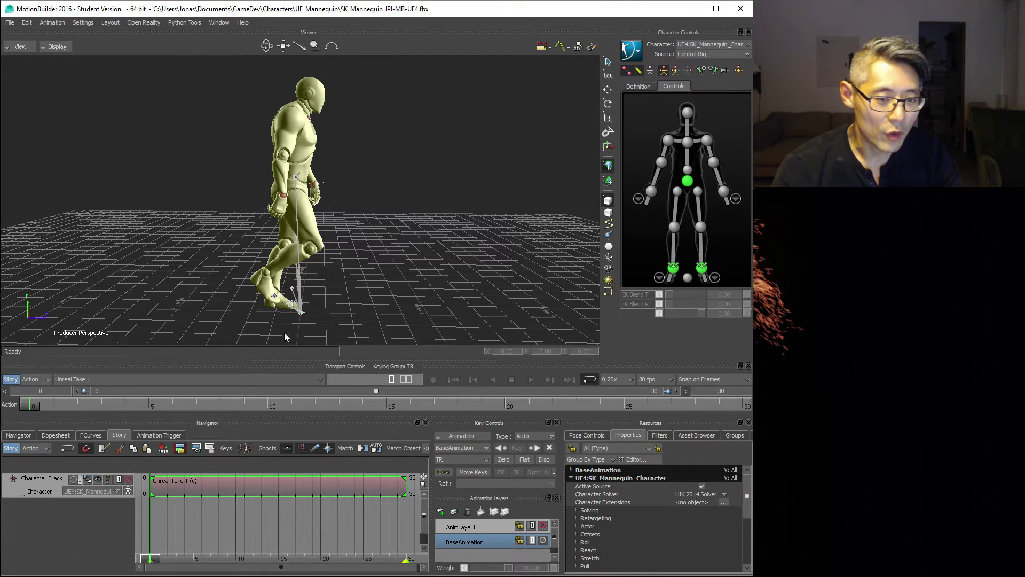
mouse_move(152, 558)
mouse_down()
mouse_move(410, 553)
mouse_move(150, 543)
mouse_up()
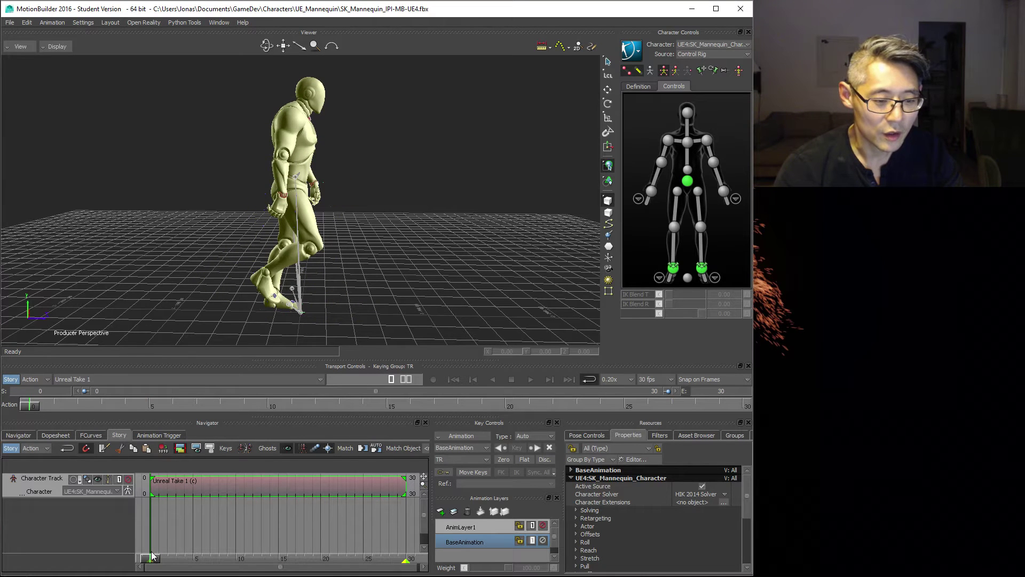
mouse_move(151, 558)
mouse_down()
mouse_move(182, 558)
mouse_move(151, 560)
mouse_up()
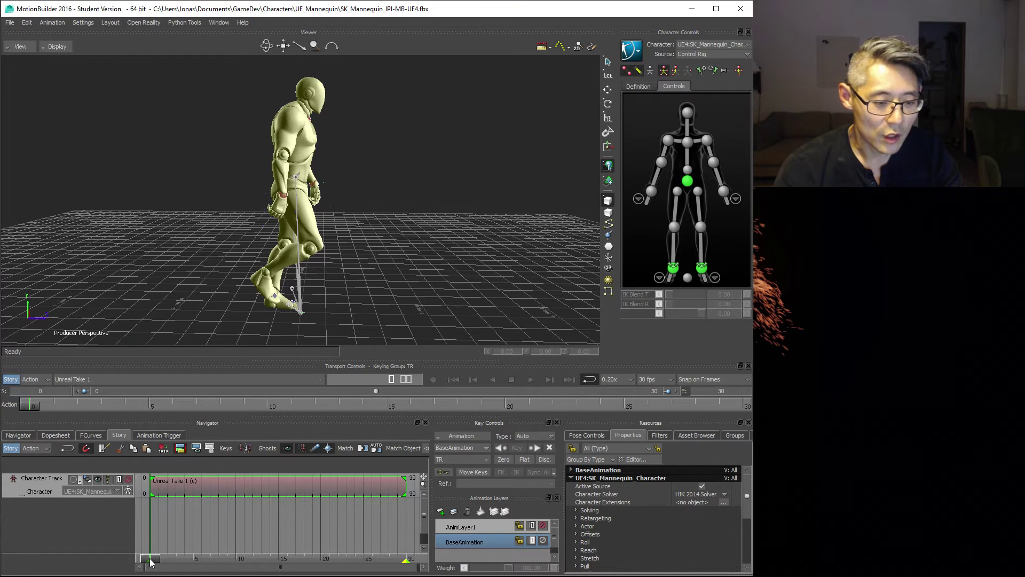
drag(153, 562, 279, 555)
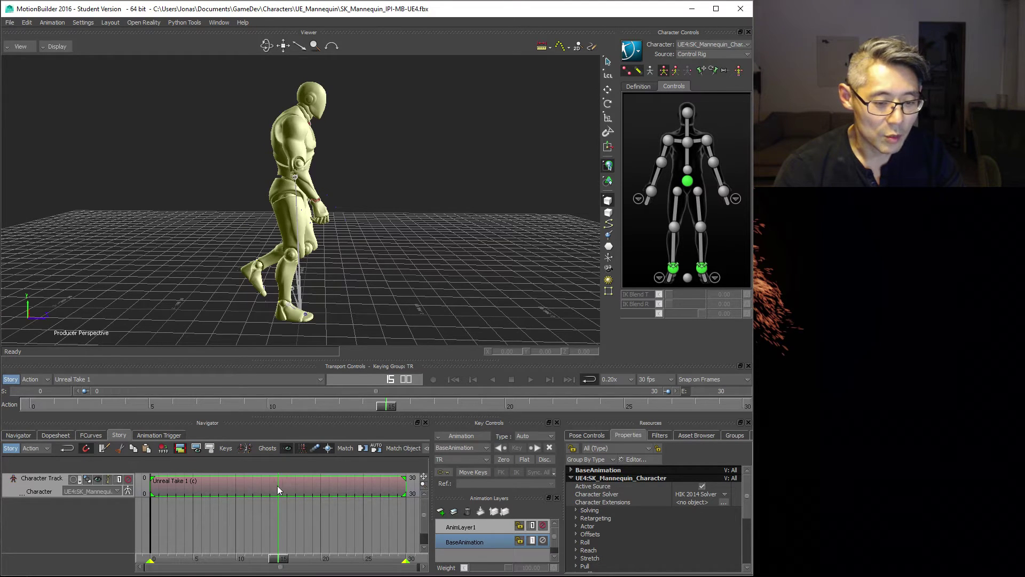
- Split the clip at frame 15, placing Unreal Take 2 at frame 0 and Unreal Take 1 at frame 15
click(103, 450)
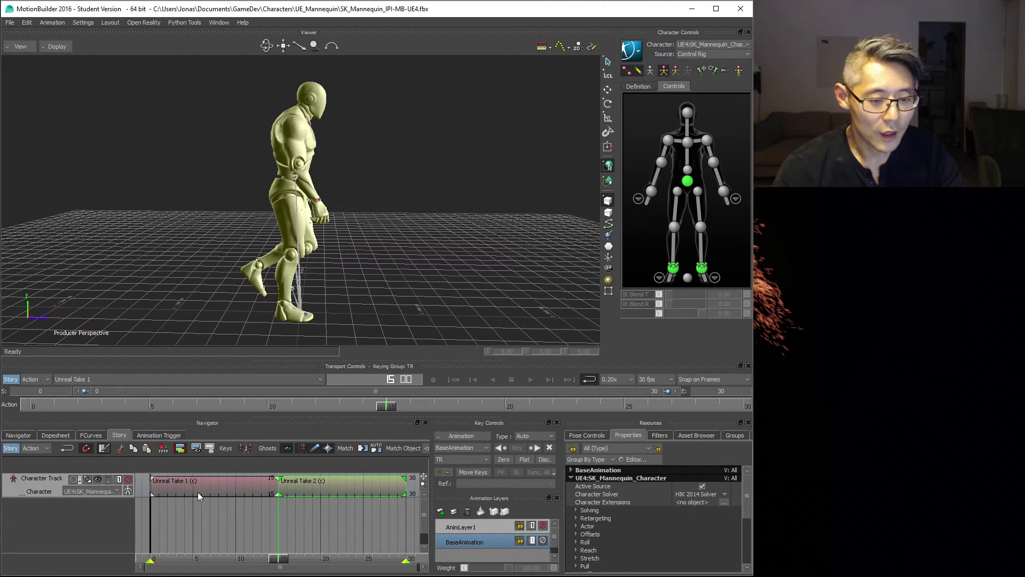
drag(182, 488, 384, 499)
drag(312, 485, 184, 496)
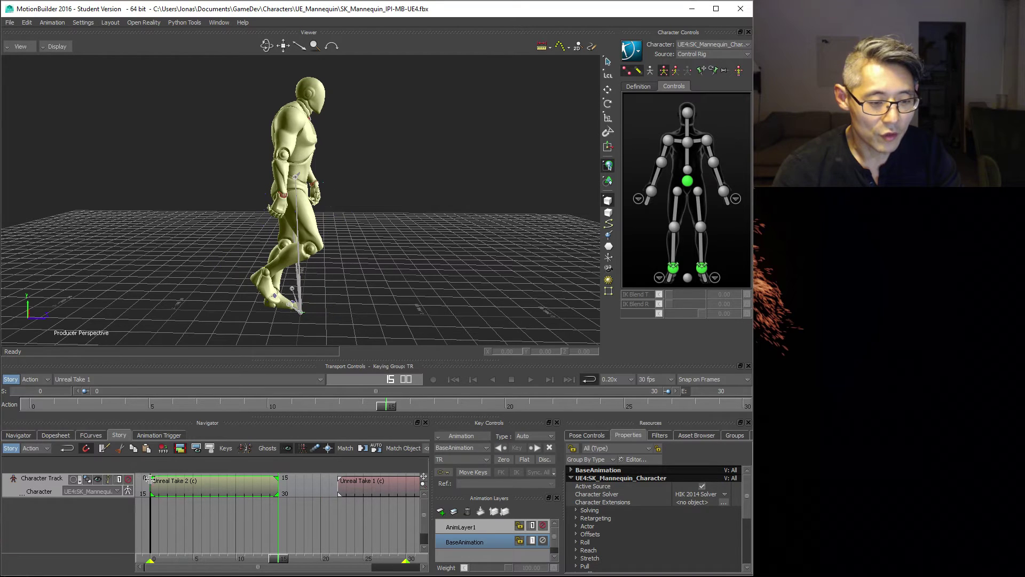
drag(385, 485, 325, 487)
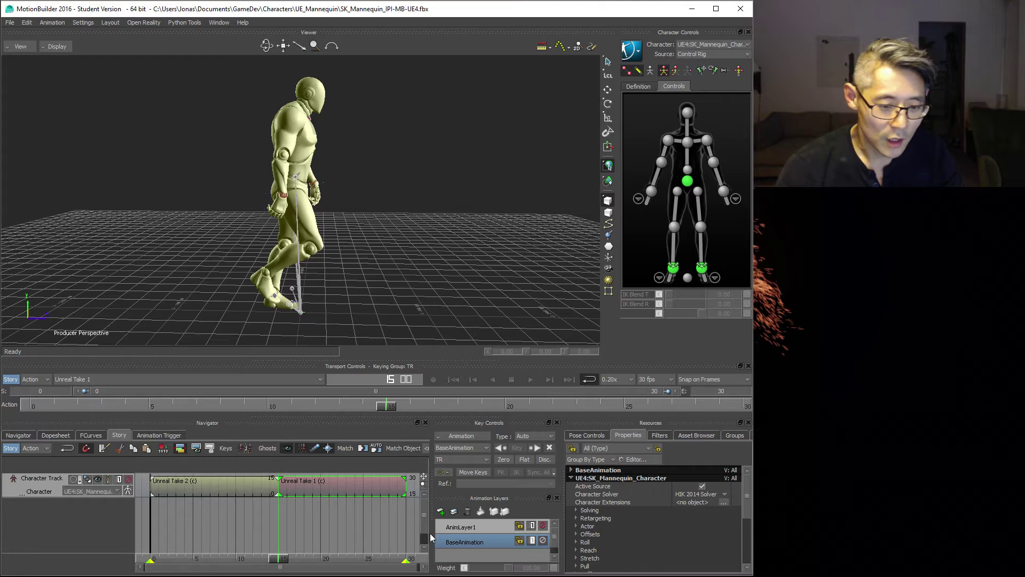
click(324, 528)
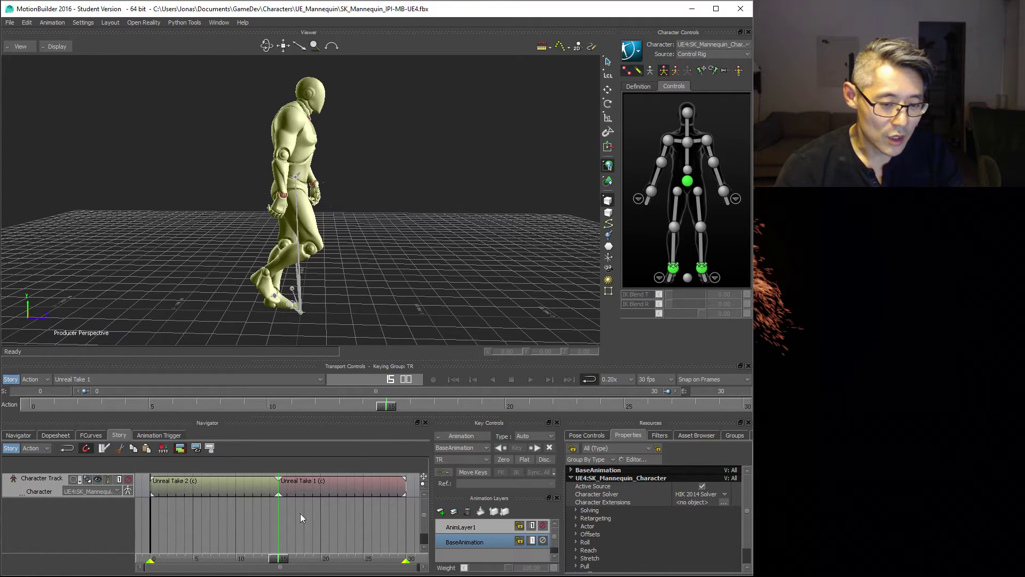
- Scrub frames 16–27, then extend Unreal Take 1's start earlier to overlap Unreal Take 2
drag(288, 558, 398, 556)
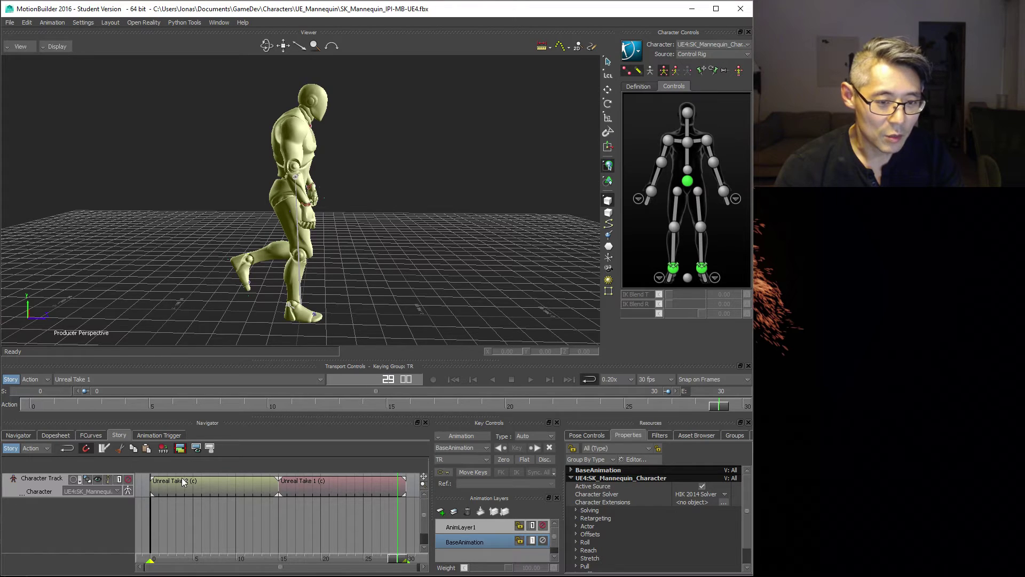
drag(394, 562, 329, 512)
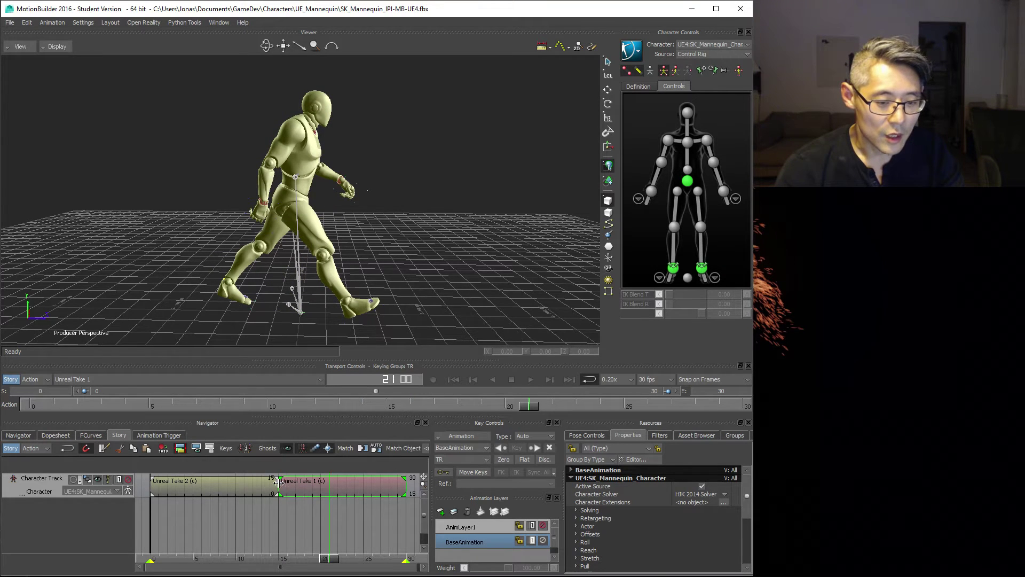
drag(278, 489, 301, 490)
click(235, 491)
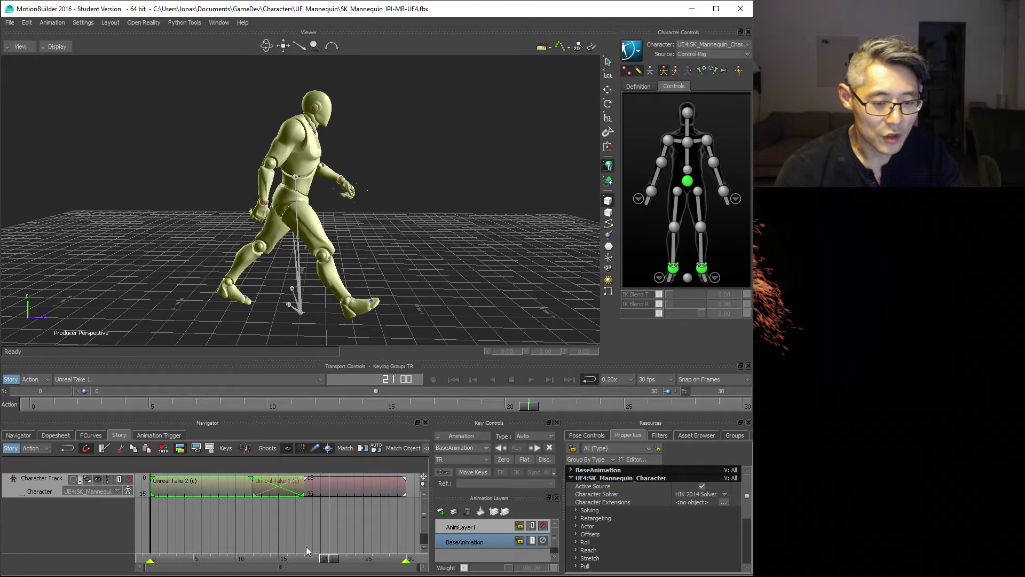
click(222, 530)
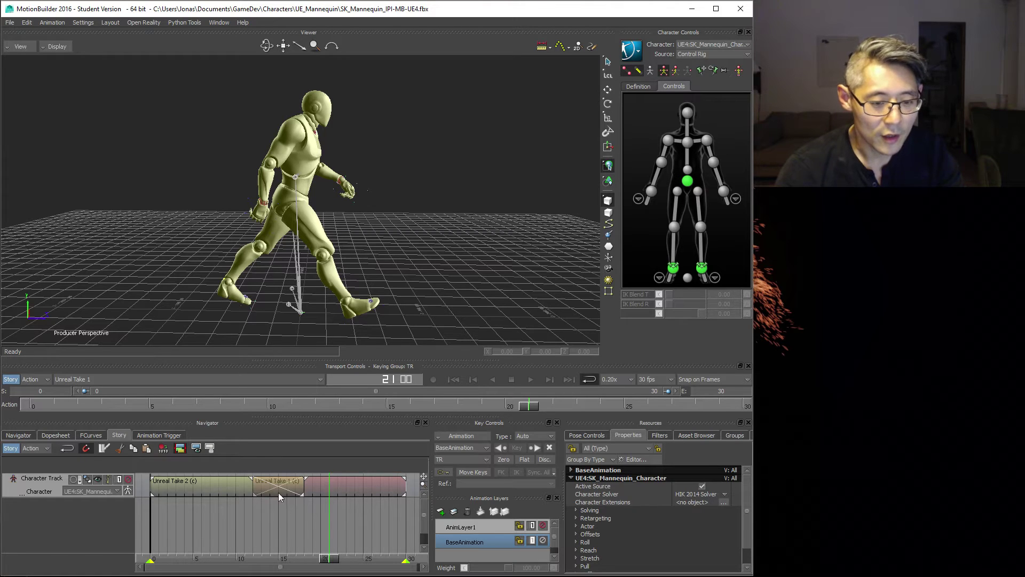
click(531, 379)
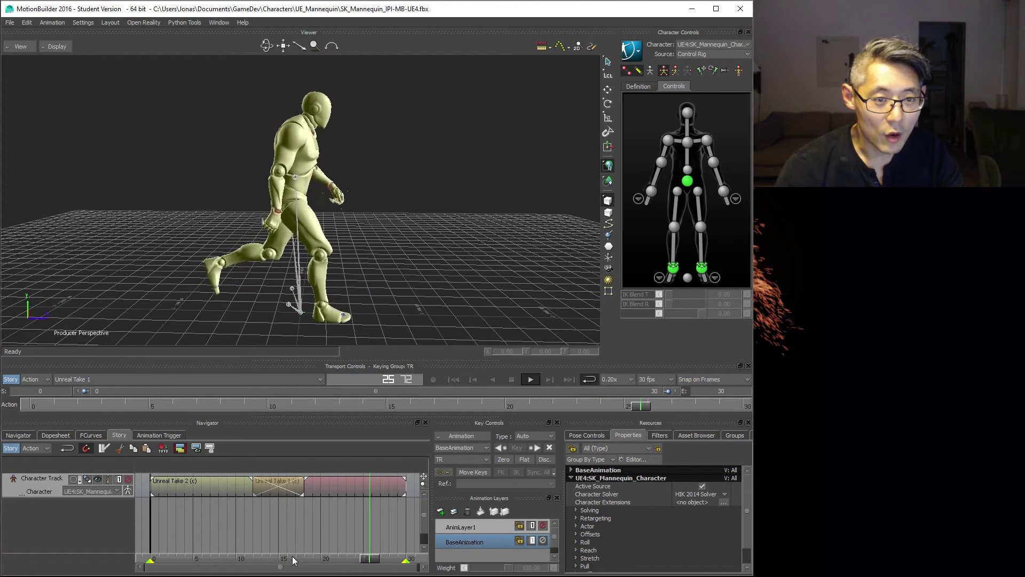
- Stop playback and set the playback speed to 1x
click(512, 379)
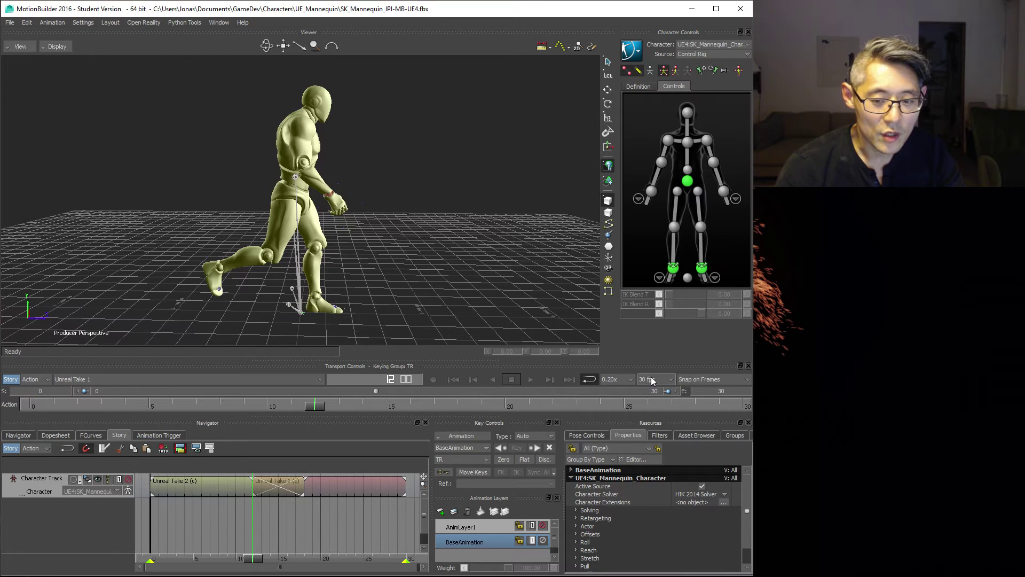
click(630, 380)
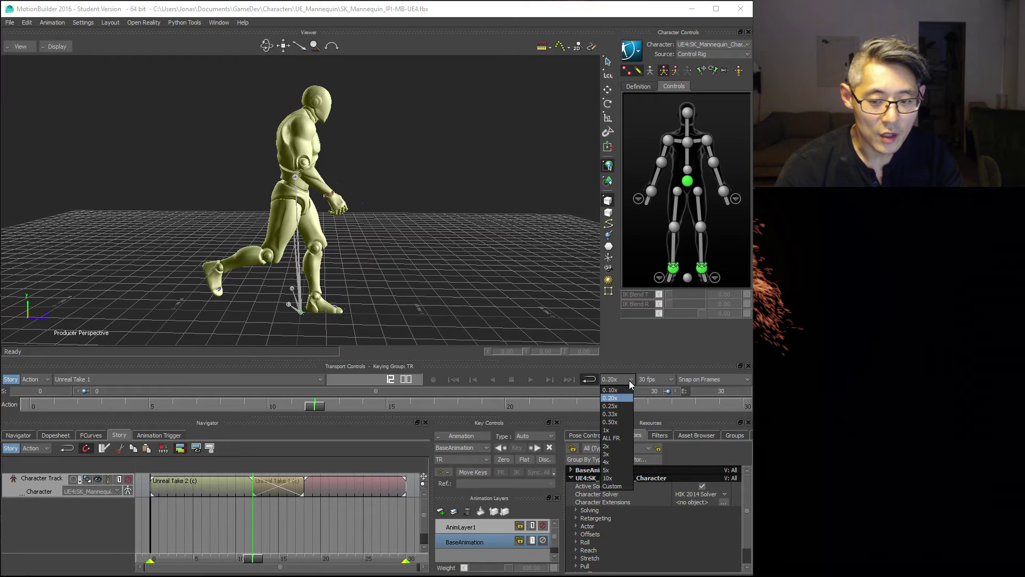
click(607, 430)
- Plot the whole Story scene to the current take
right_click(298, 522)
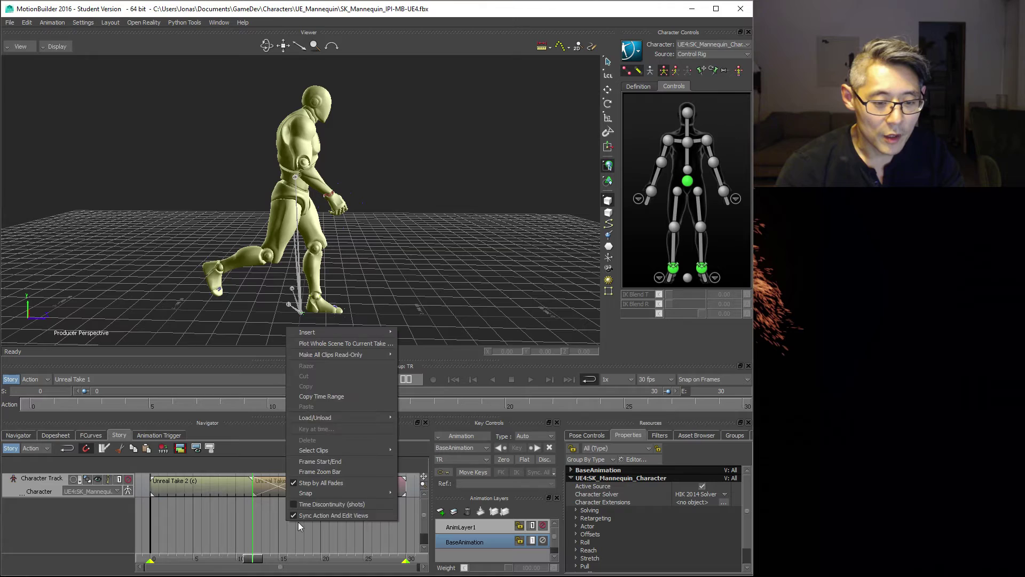
click(329, 344)
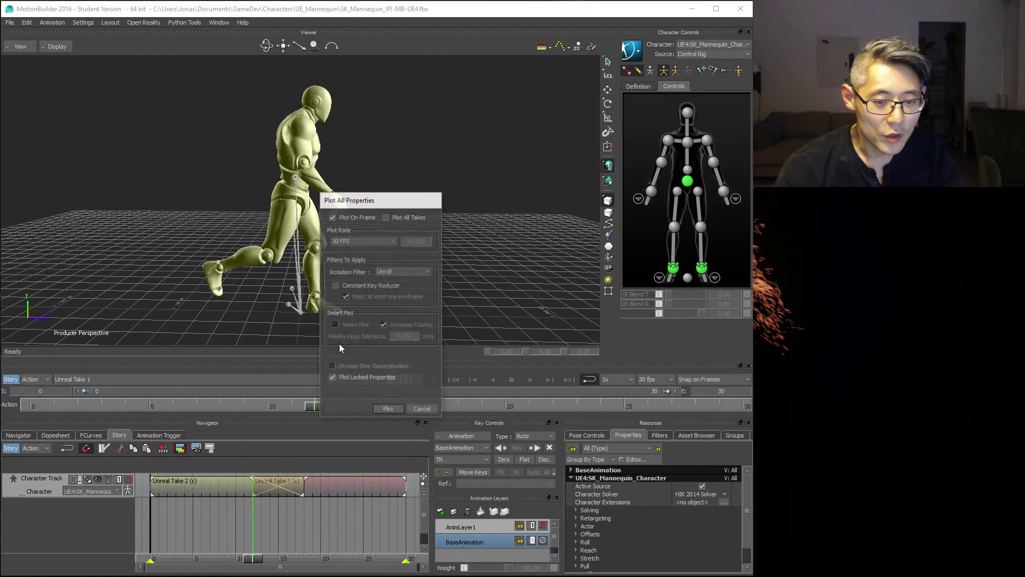
click(386, 409)
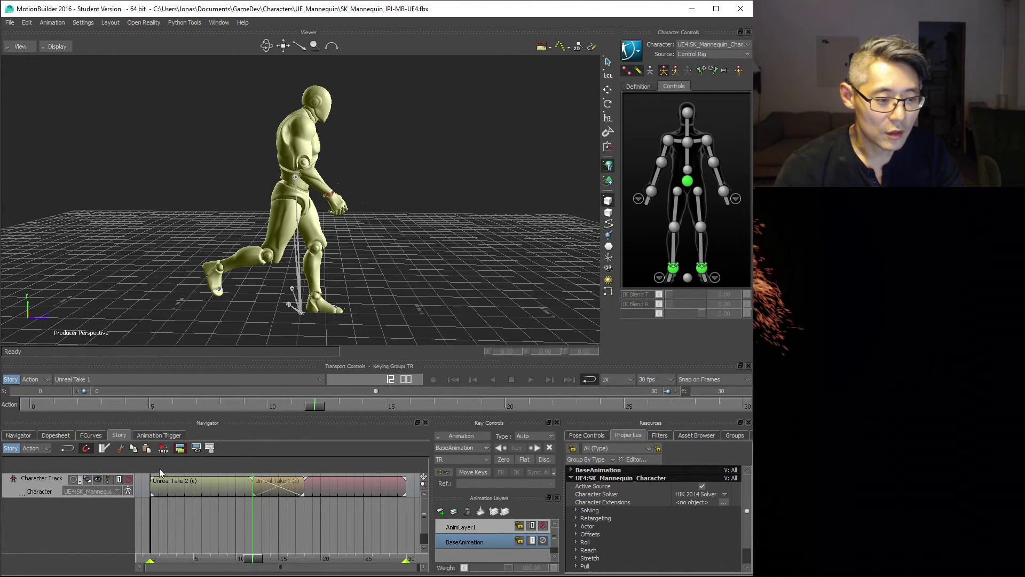
- Delete all three clips from the Story track and play back the plotted take
drag(210, 512, 328, 487)
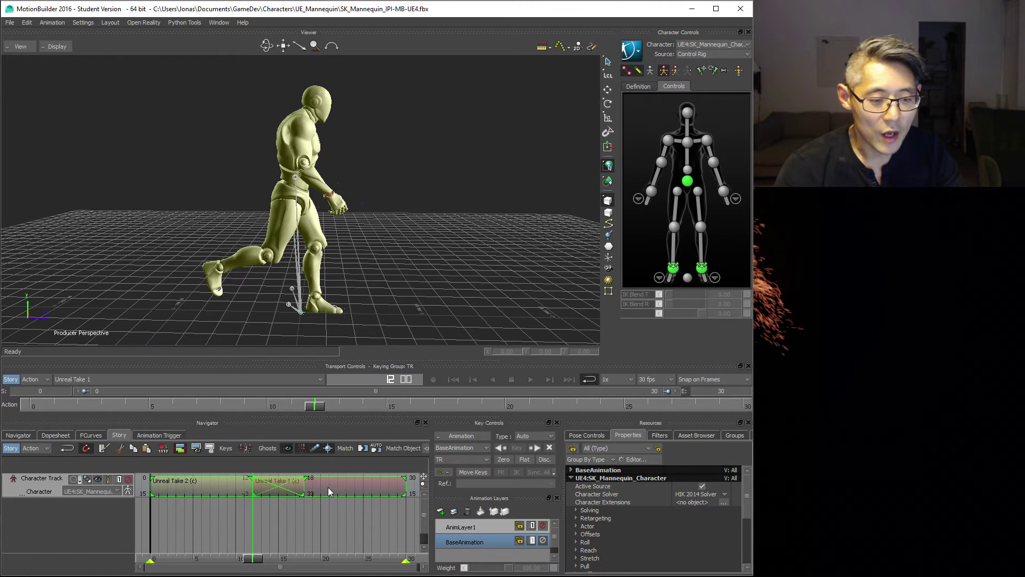
key(Delete)
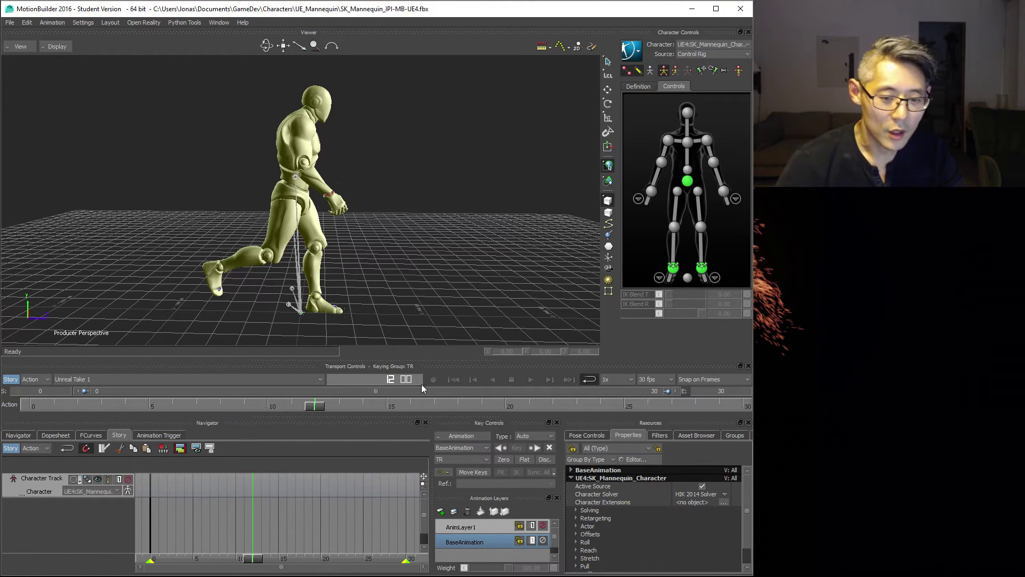
click(532, 379)
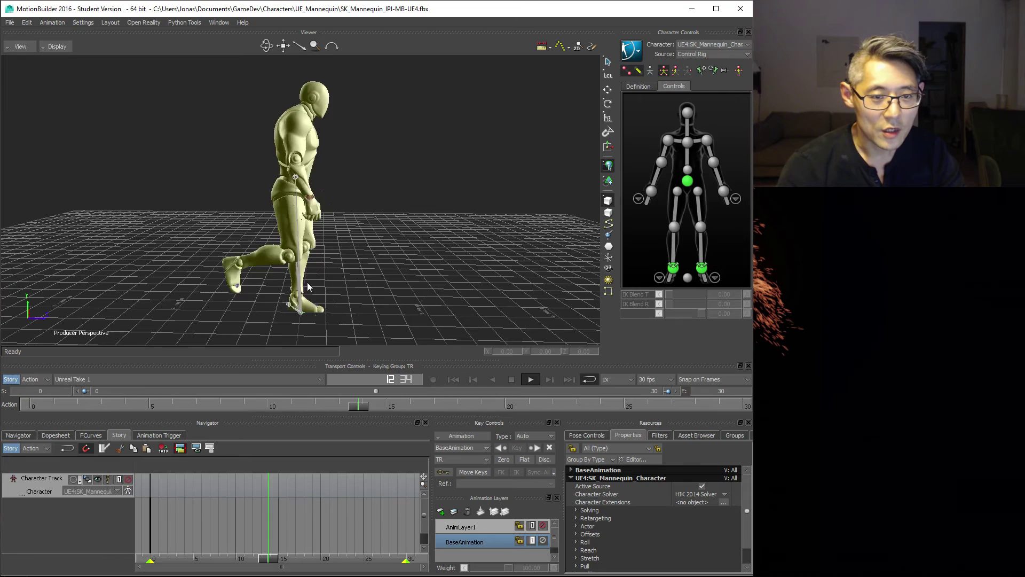
click(510, 378)
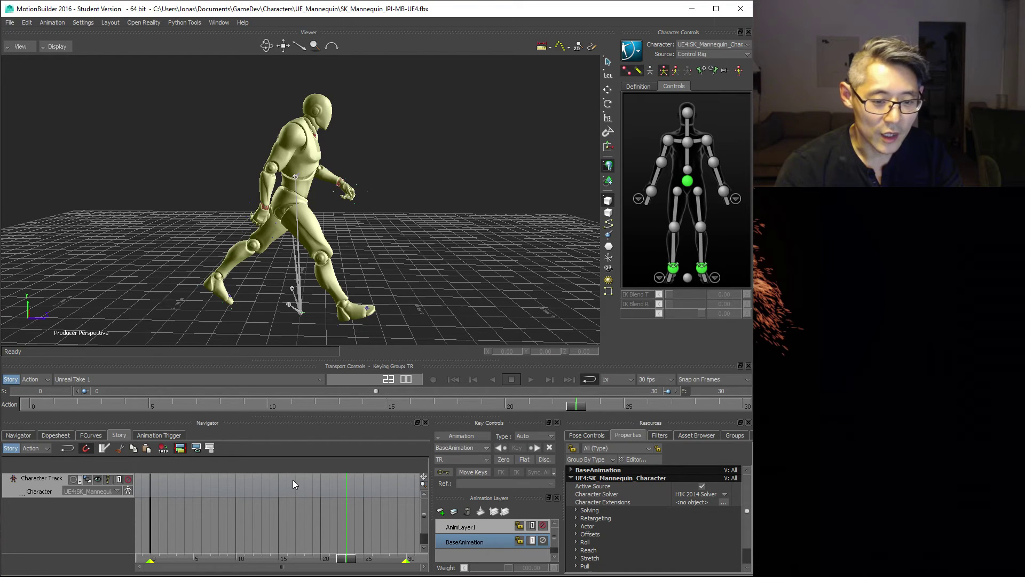
- Re-insert the plotted take as an Unreal Take 1 clip, scrub to frame 15 and orbit the view
right_click(274, 485)
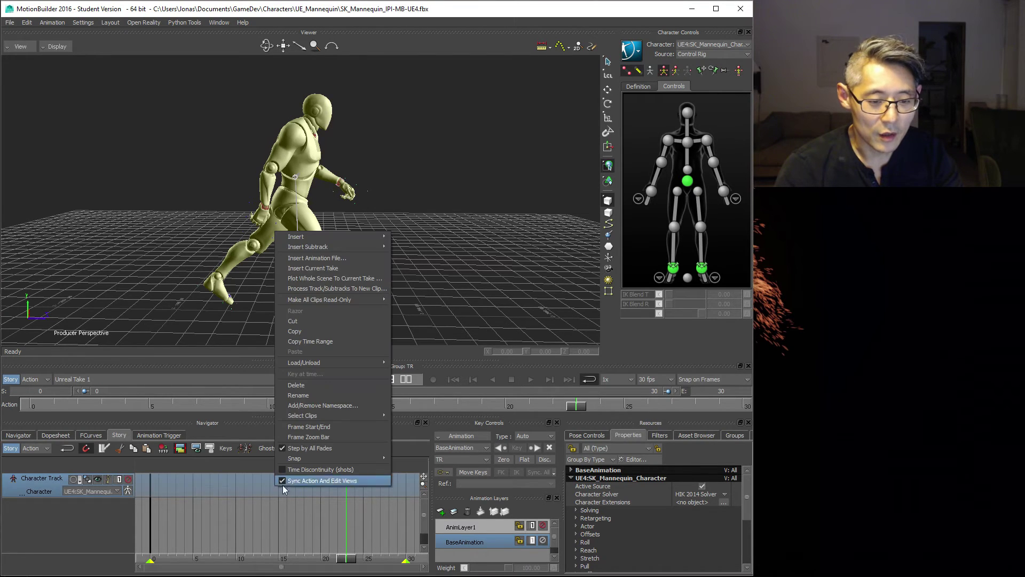
click(315, 268)
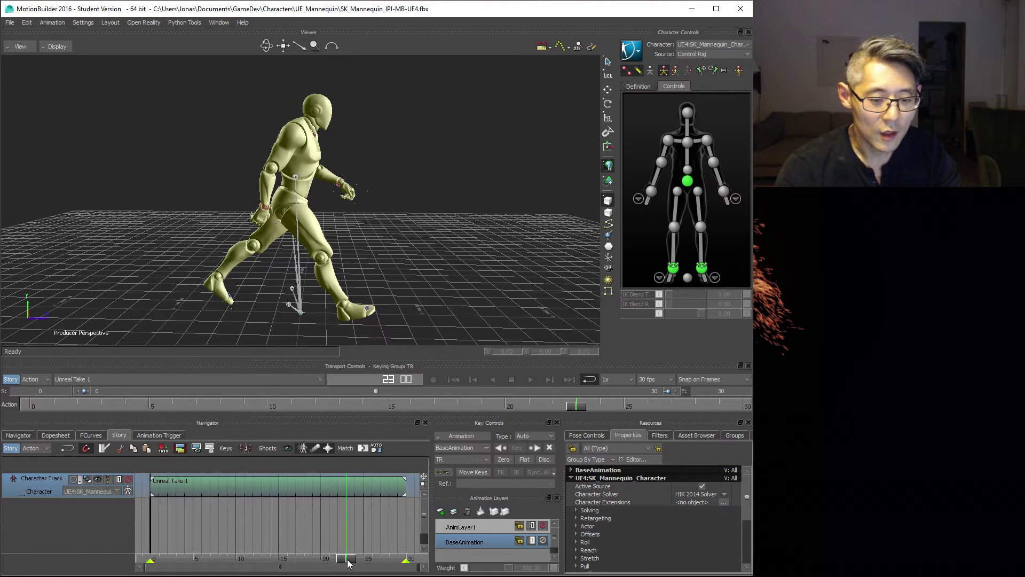
drag(348, 563, 282, 561)
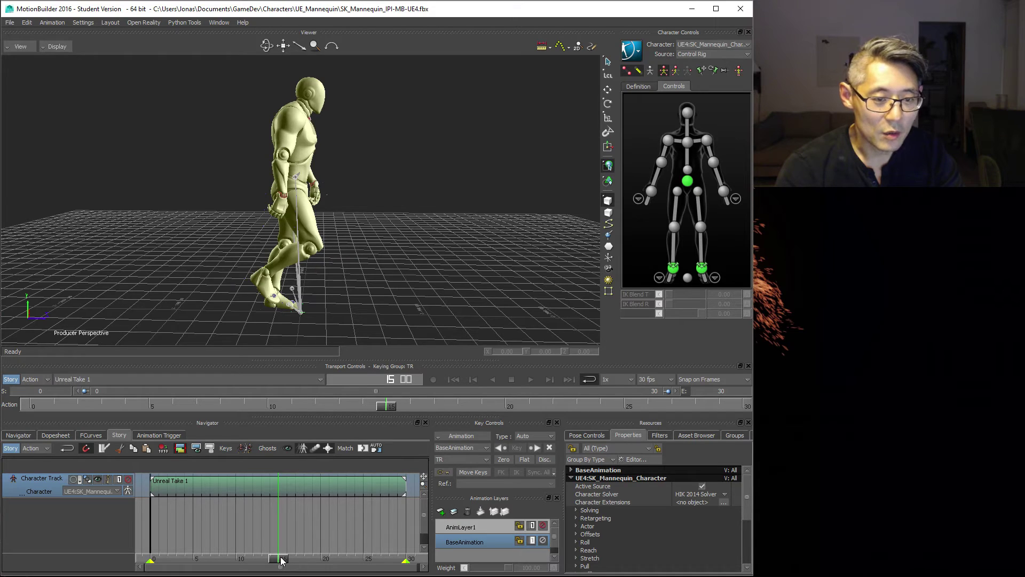
ctrl+shift+drag(205, 296, 206, 278)
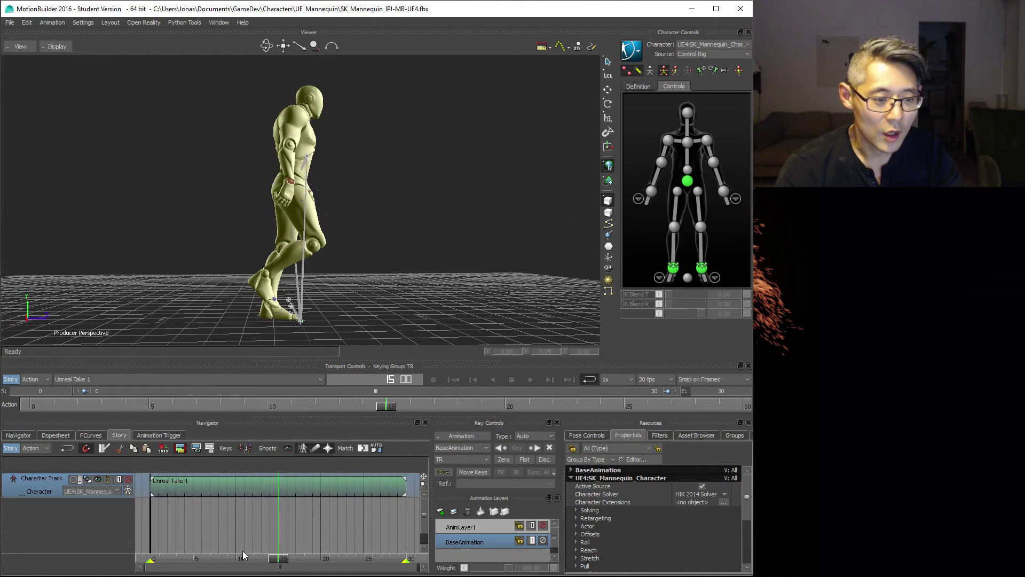
- Razor the clip at frame 15, moving Unreal Take 2 to frame 0 and Unreal Take 1 to frame 15
click(236, 489)
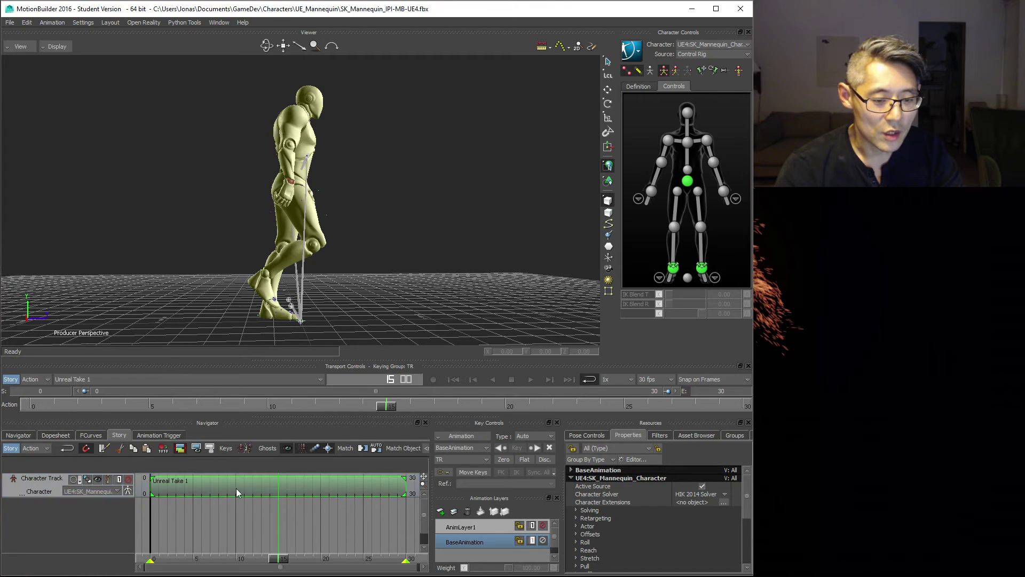
click(103, 449)
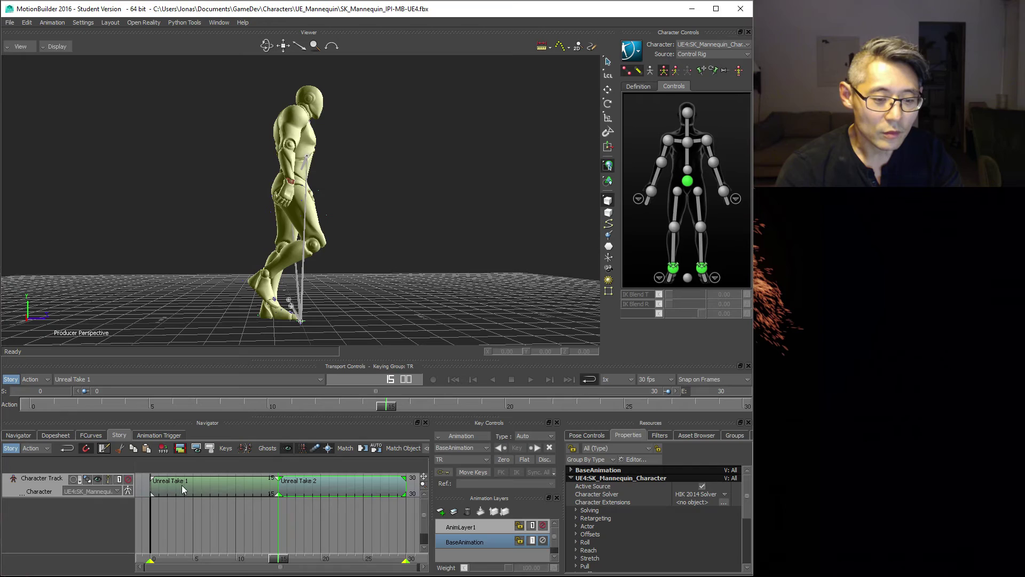
mouse_move(181, 485)
mouse_down()
mouse_move(360, 485)
mouse_move(174, 487)
mouse_up()
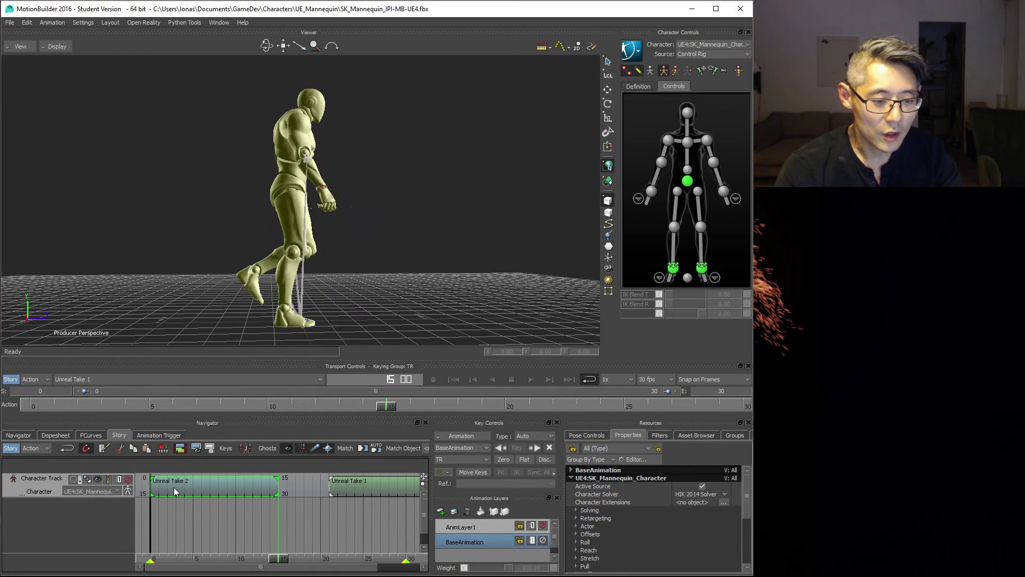
drag(373, 487, 321, 487)
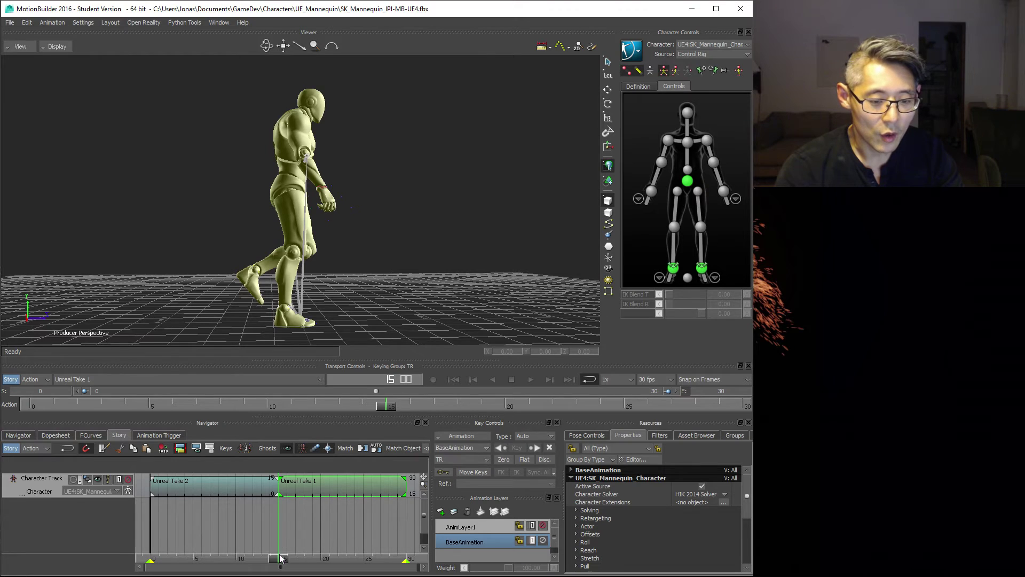
- Play the rearranged walk loop from the start, then select both clips on the track
drag(281, 558, 142, 548)
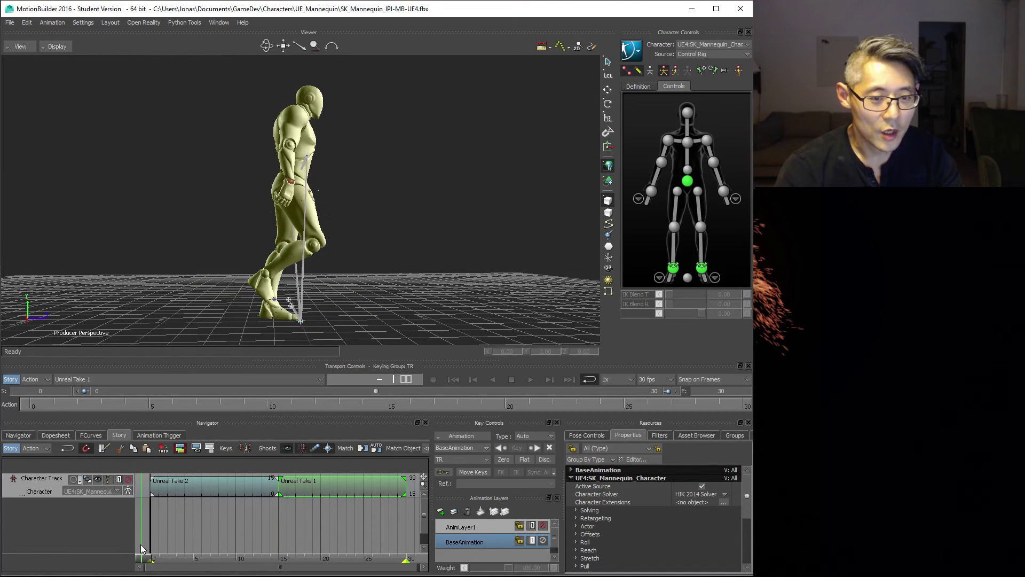
ctrl+shift+drag(190, 258, 187, 273)
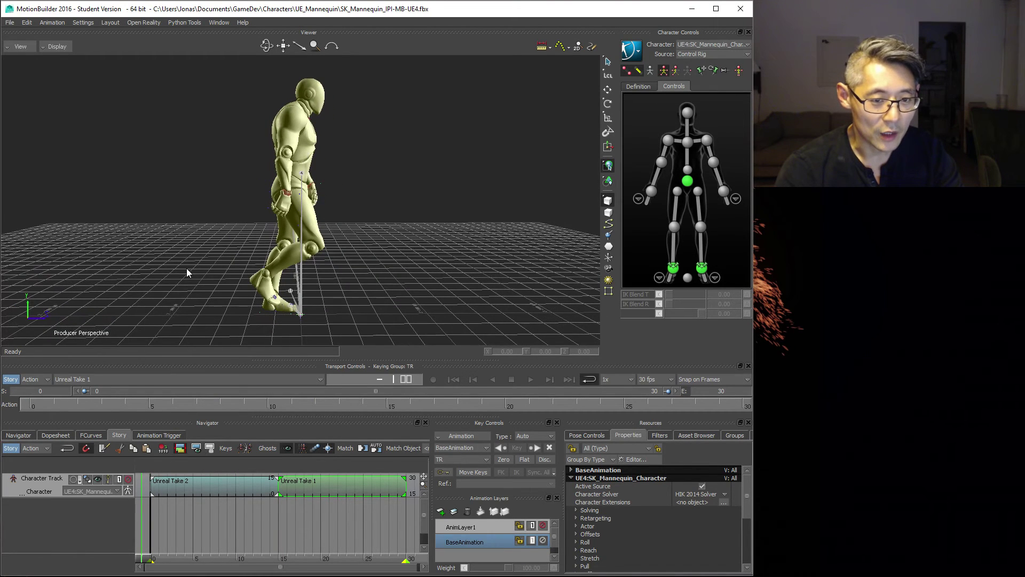
click(532, 380)
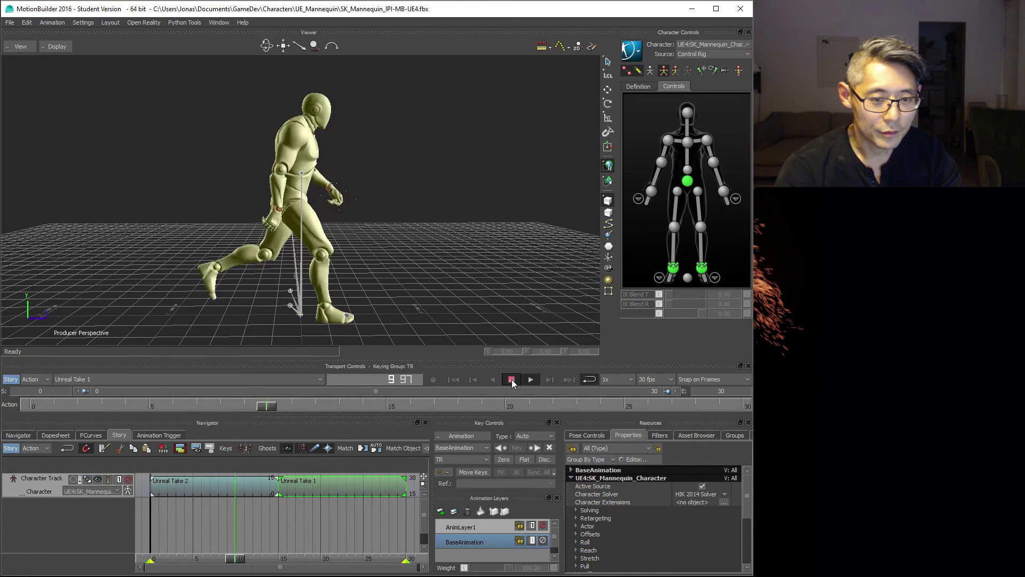
click(512, 379)
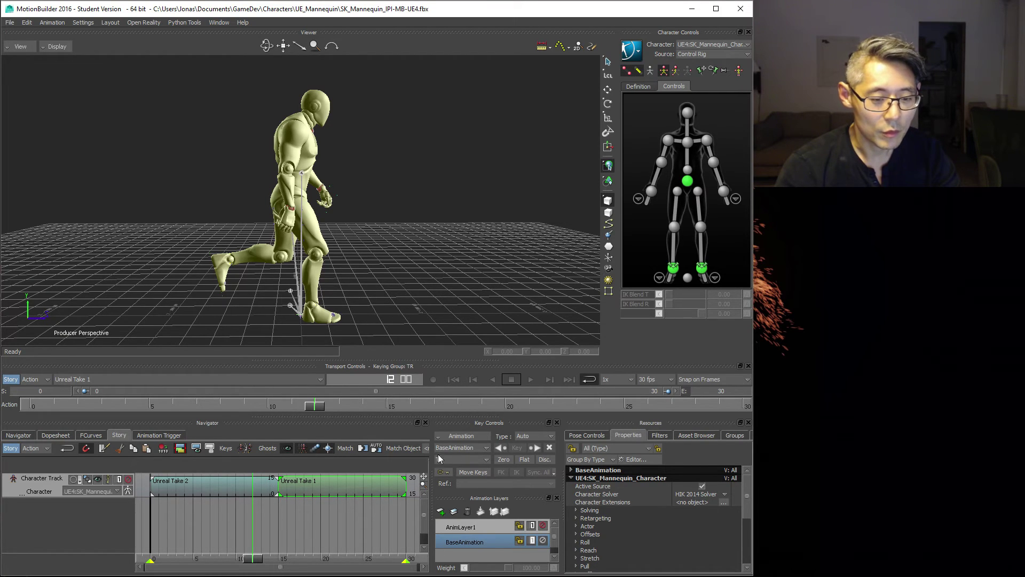
drag(410, 511, 171, 481)
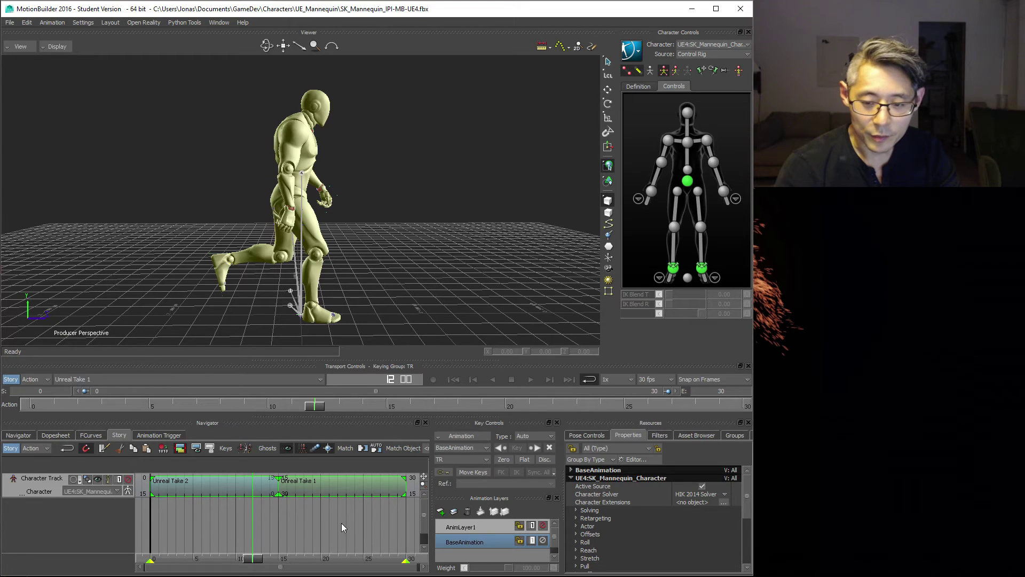
- Plot the whole Story scene to the current take again
right_click(183, 511)
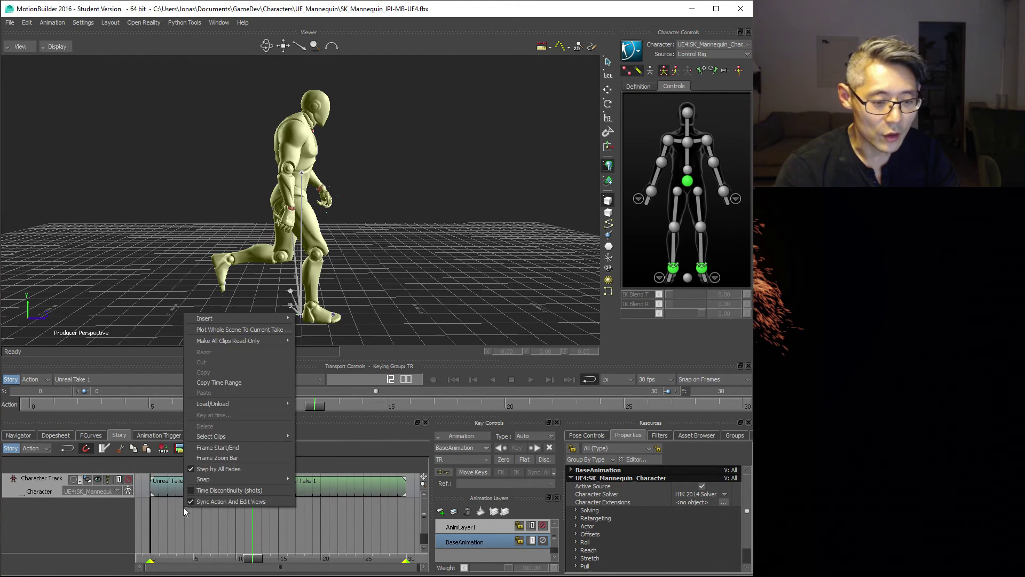
click(220, 329)
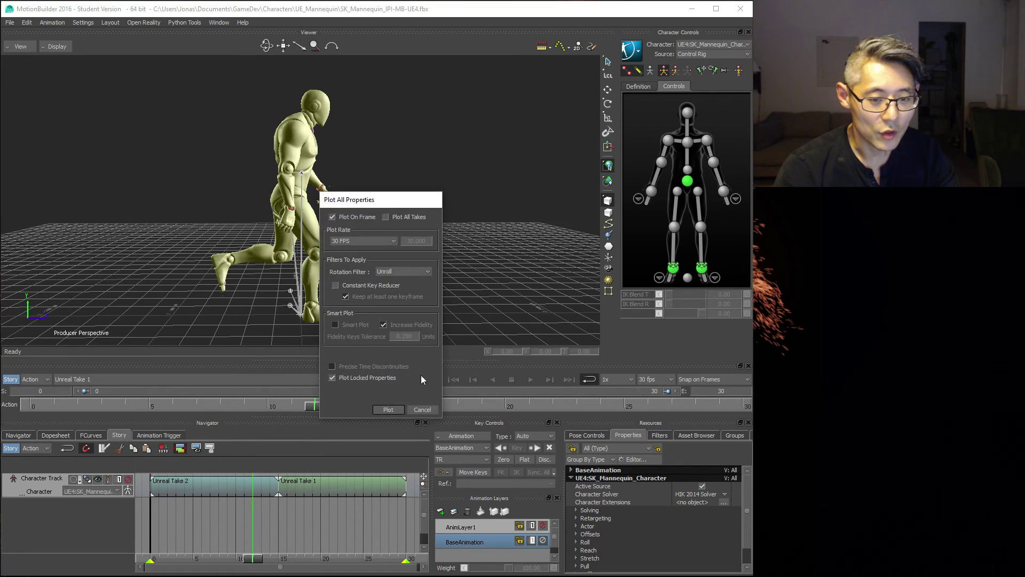
click(389, 409)
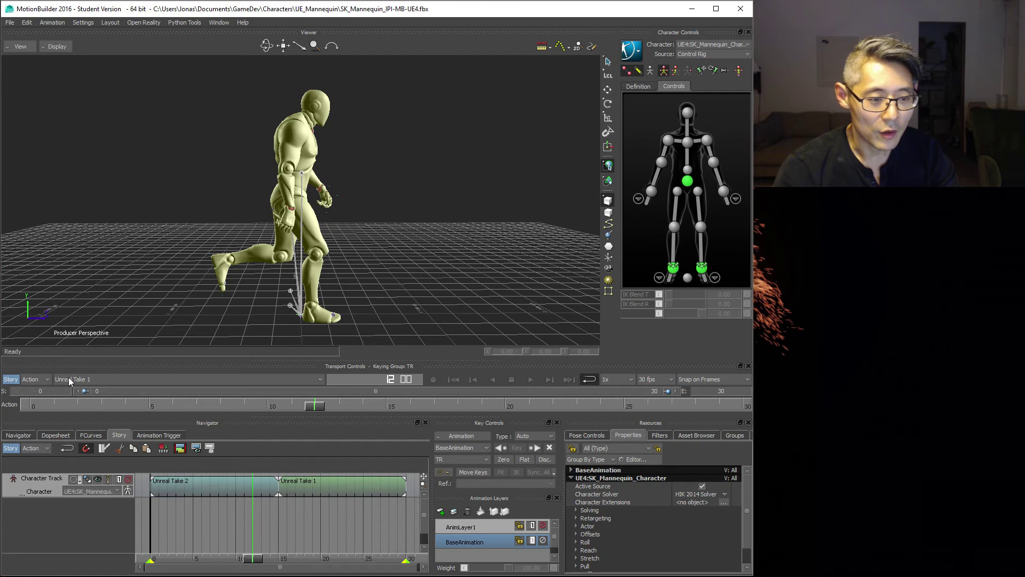
- Turn story mode off and play the walk from the take alone
click(10, 380)
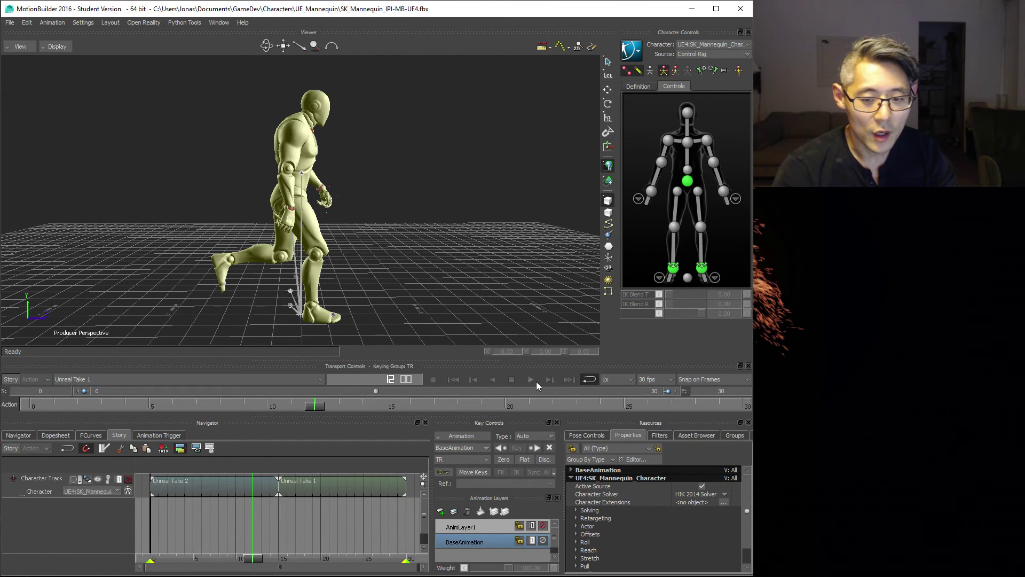
click(532, 379)
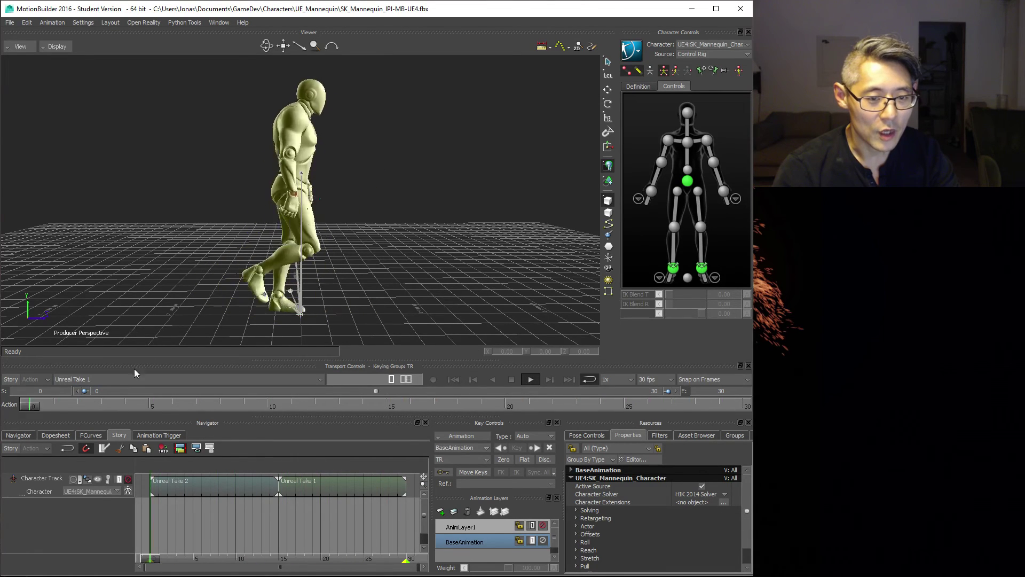
click(511, 380)
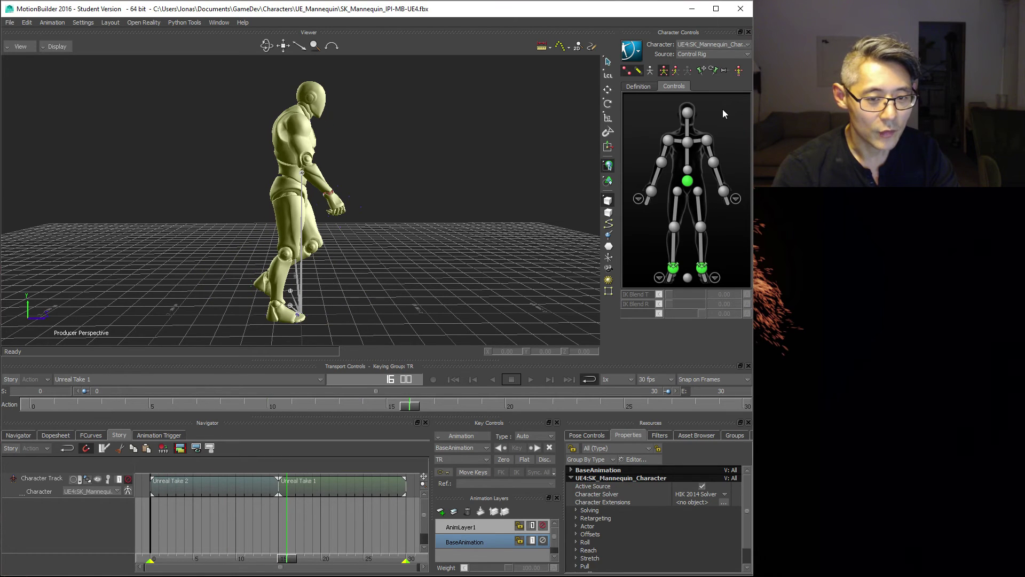
- Plot the character's control rig animation onto the skeleton
click(18, 435)
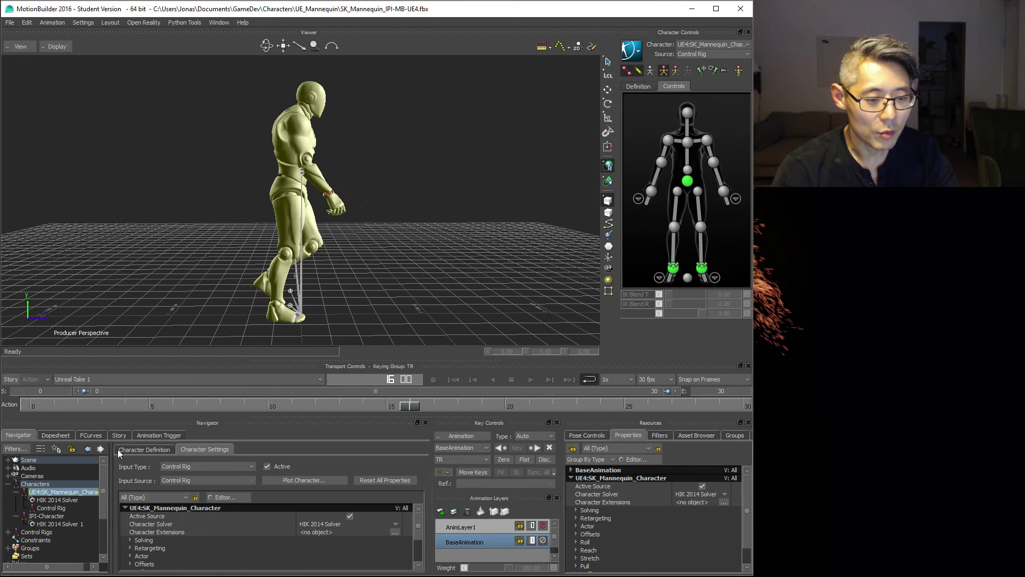
click(300, 481)
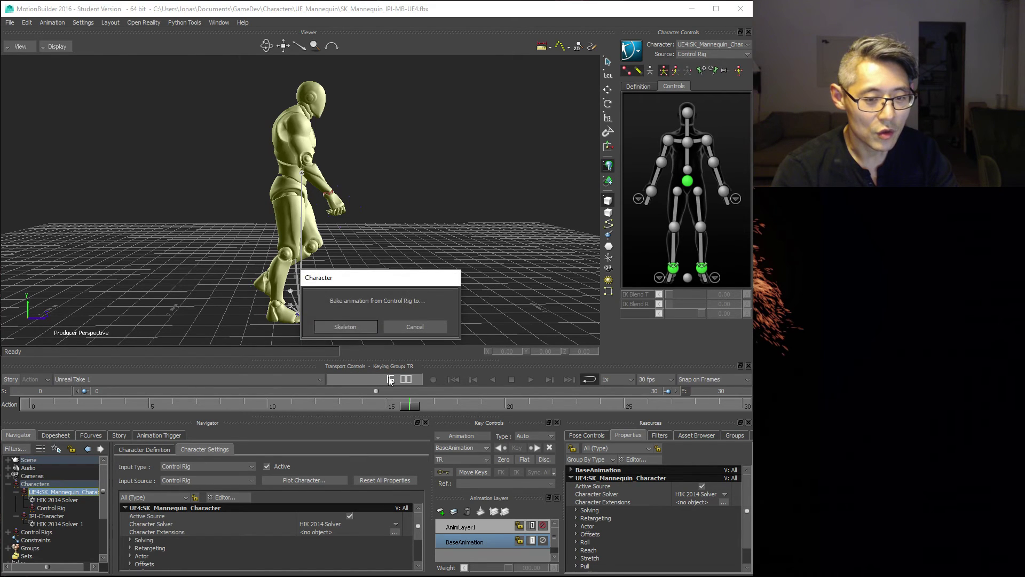
click(333, 327)
click(388, 418)
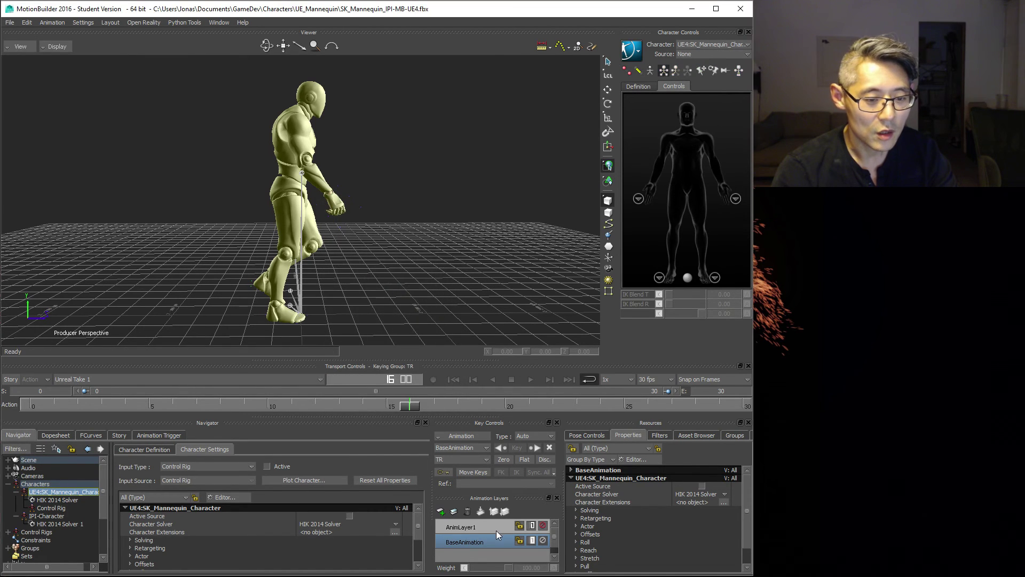
- Select the whole UE4:root branch under UE4:SK_Mannequin in the scene tree
click(8, 460)
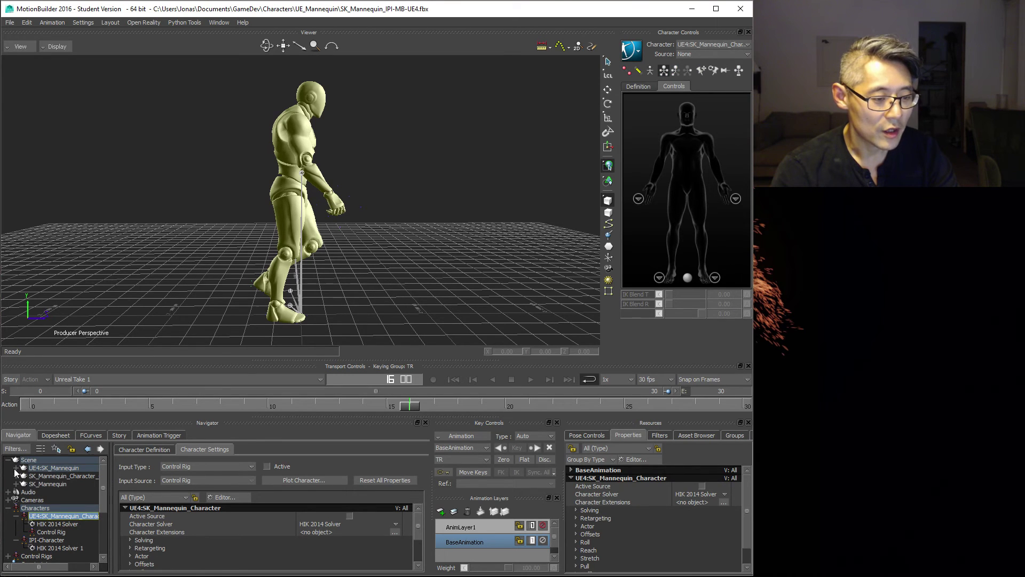
click(17, 469)
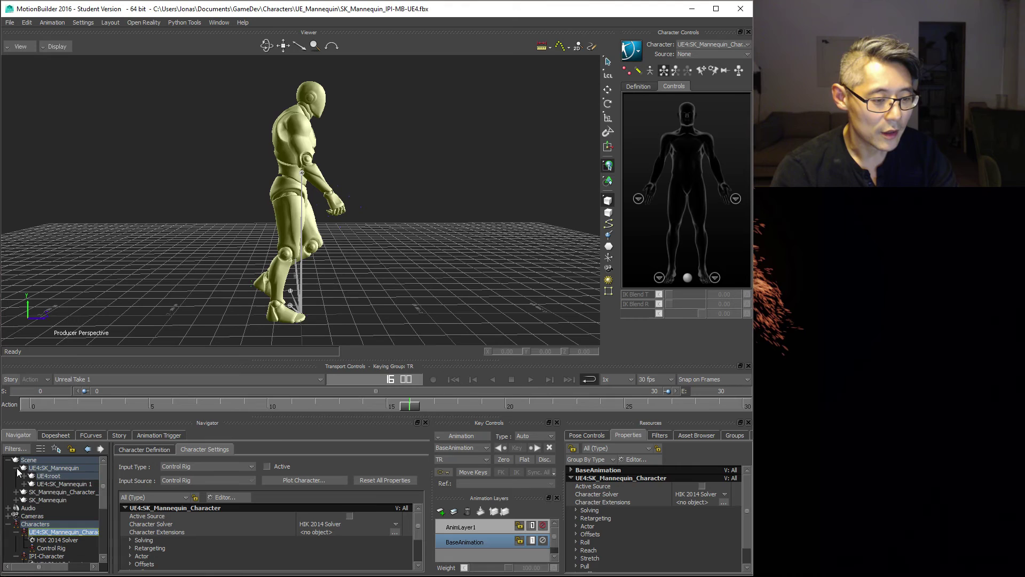
click(53, 477)
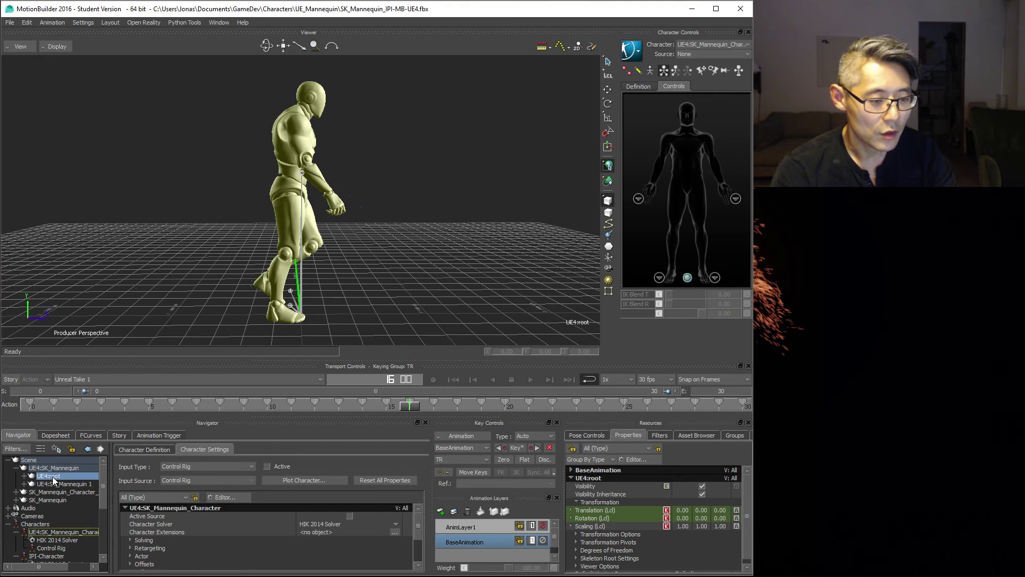
right_click(53, 476)
click(87, 461)
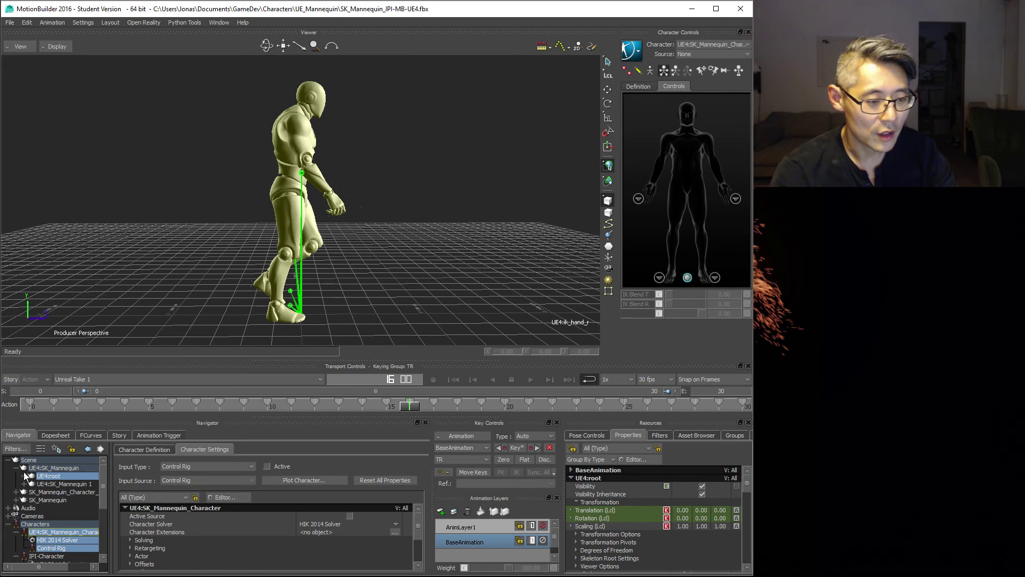
- Start a motion file export targeting ThirdPersonWalk.FBX
click(10, 24)
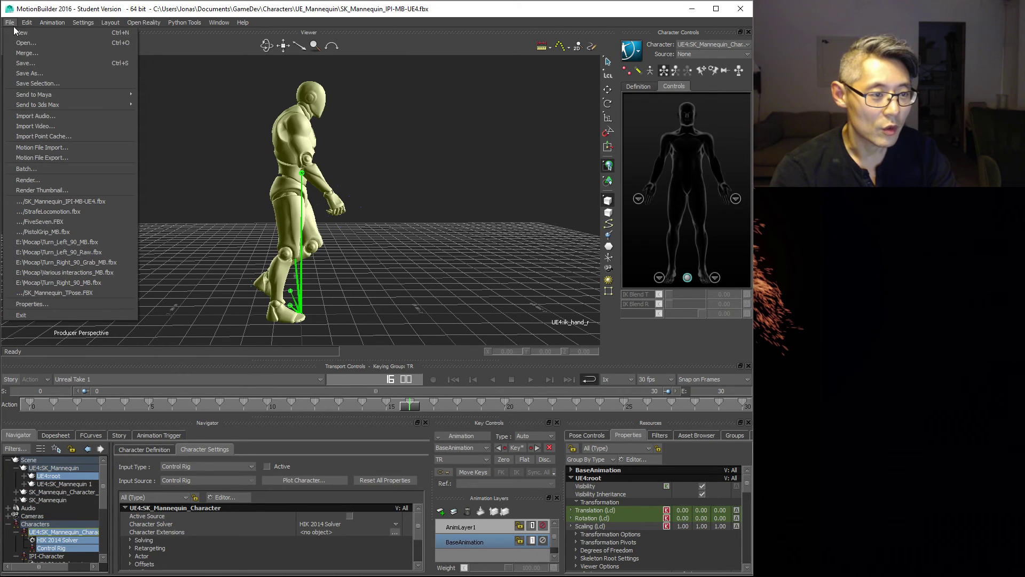
click(54, 159)
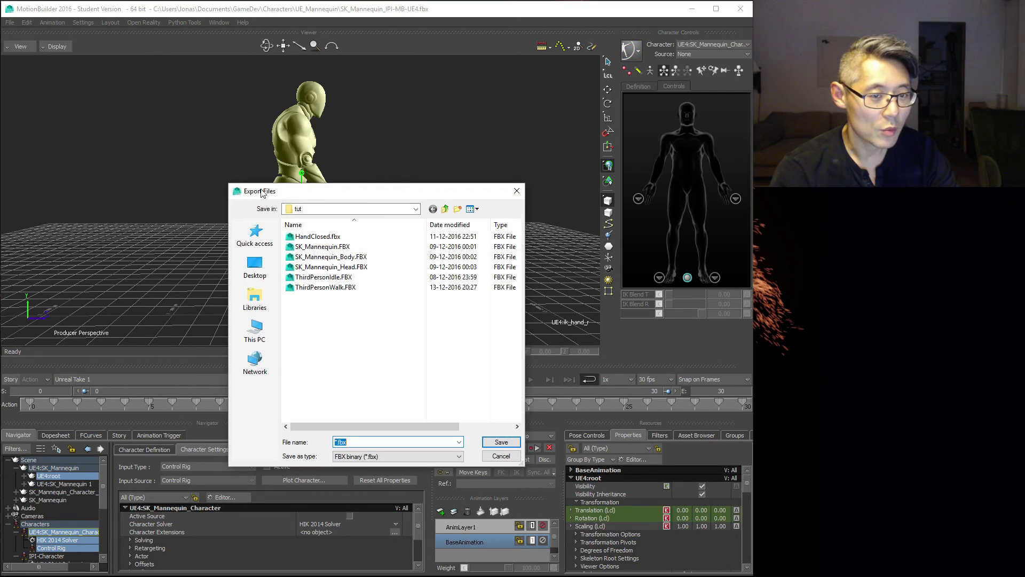
click(312, 291)
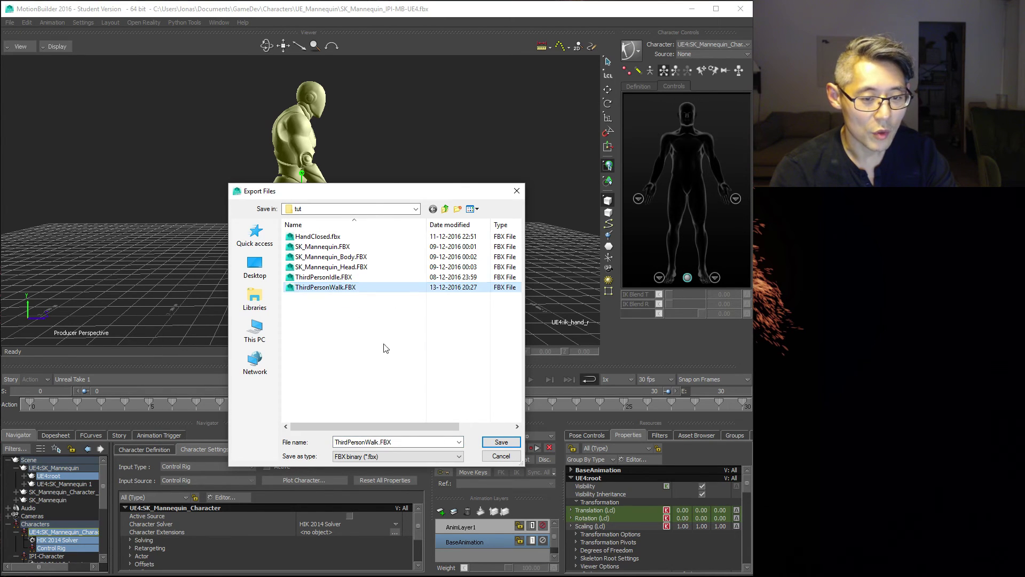
click(493, 441)
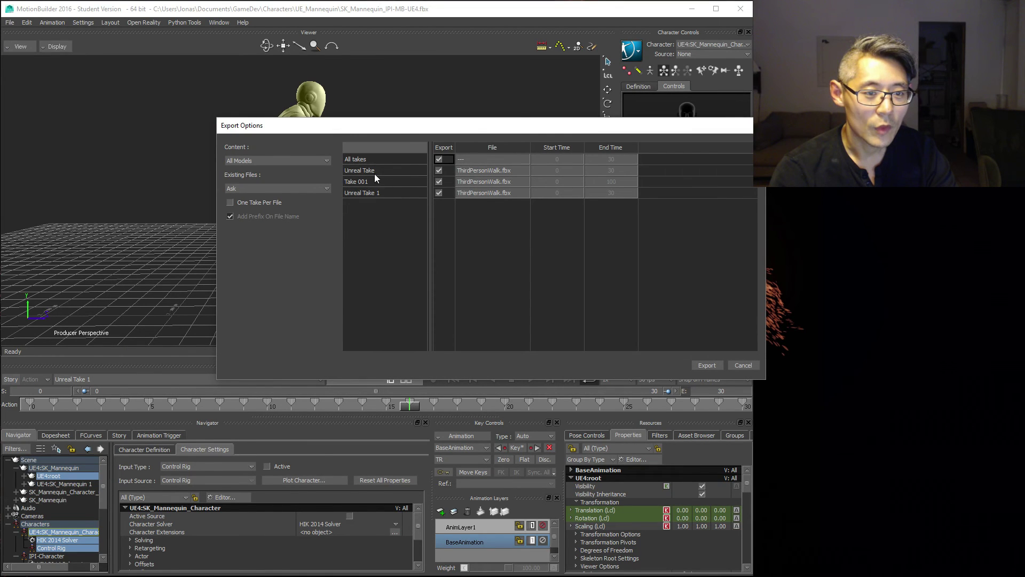
- Export Selected Models Only with just Unreal Take 1, overwriting the existing file
click(327, 161)
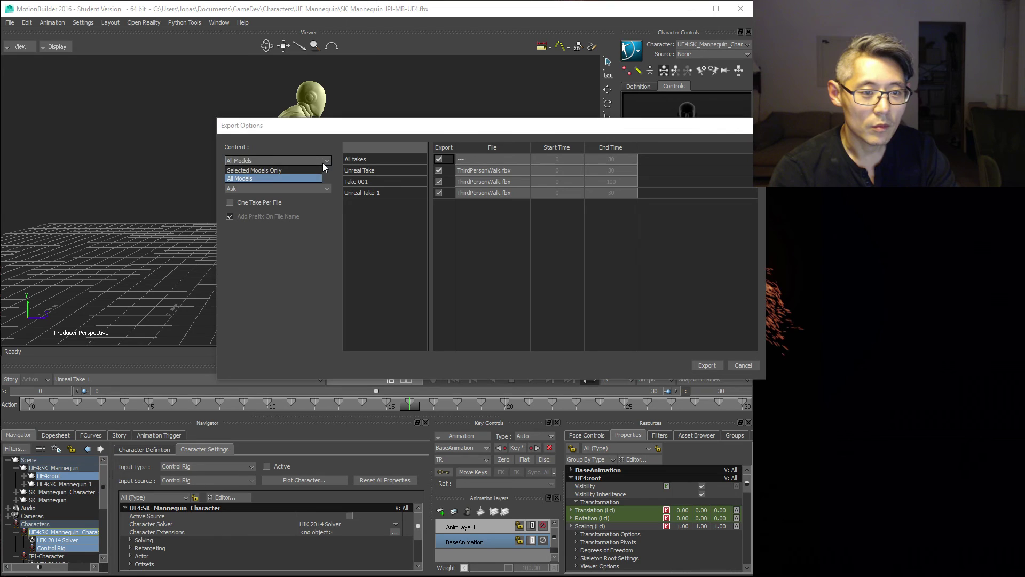
click(252, 170)
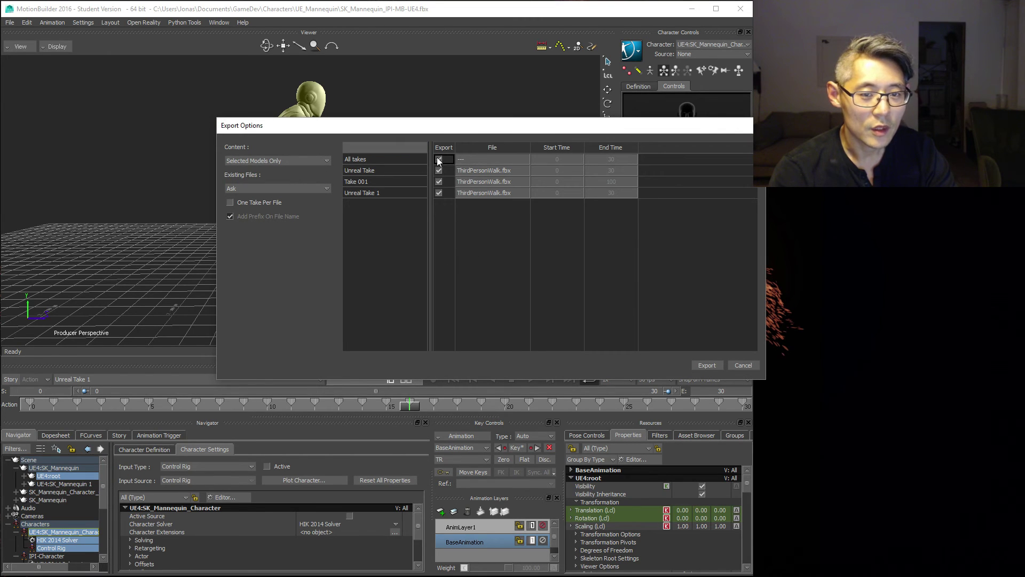
click(438, 192)
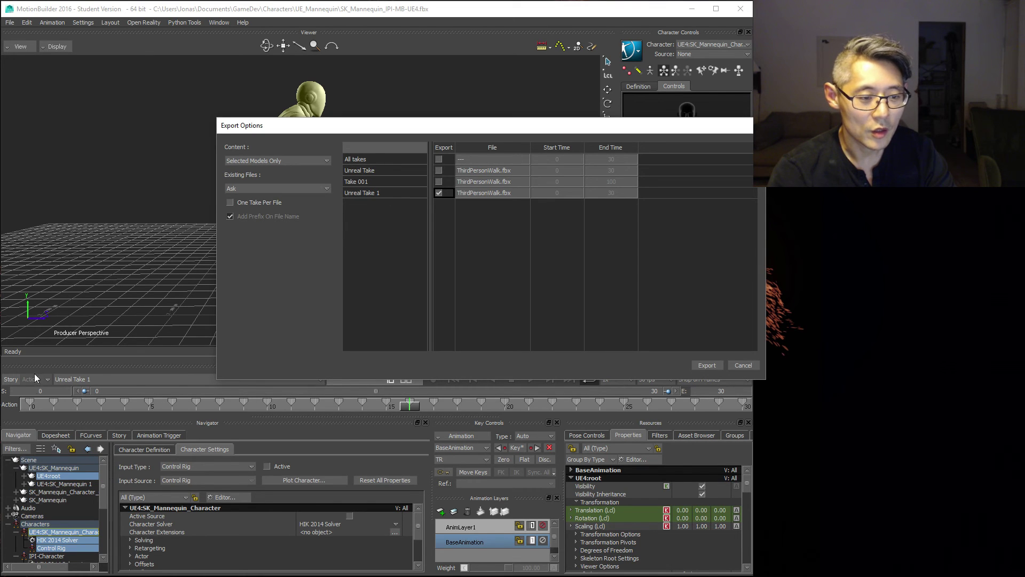
click(709, 366)
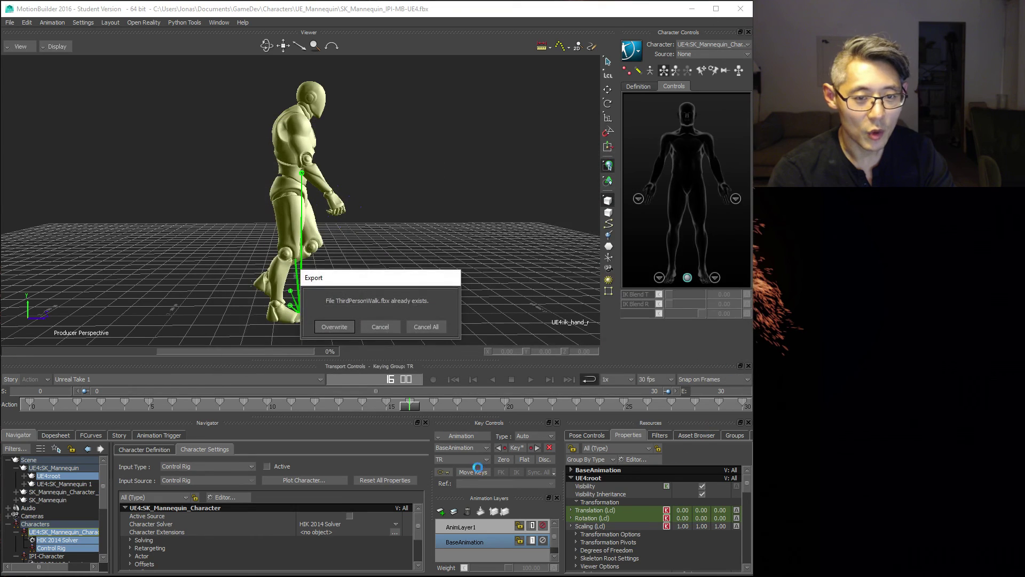
click(335, 326)
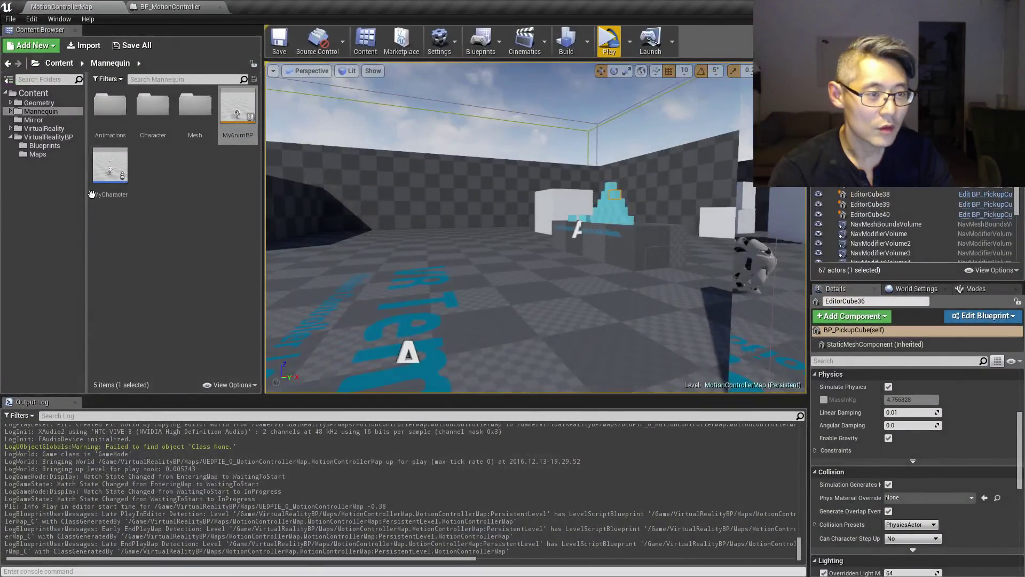
- Import ThirdPersonWalk.fbx into Mannequin > Animations using the SK_Mannequin_Skeleton skeleton
click(10, 112)
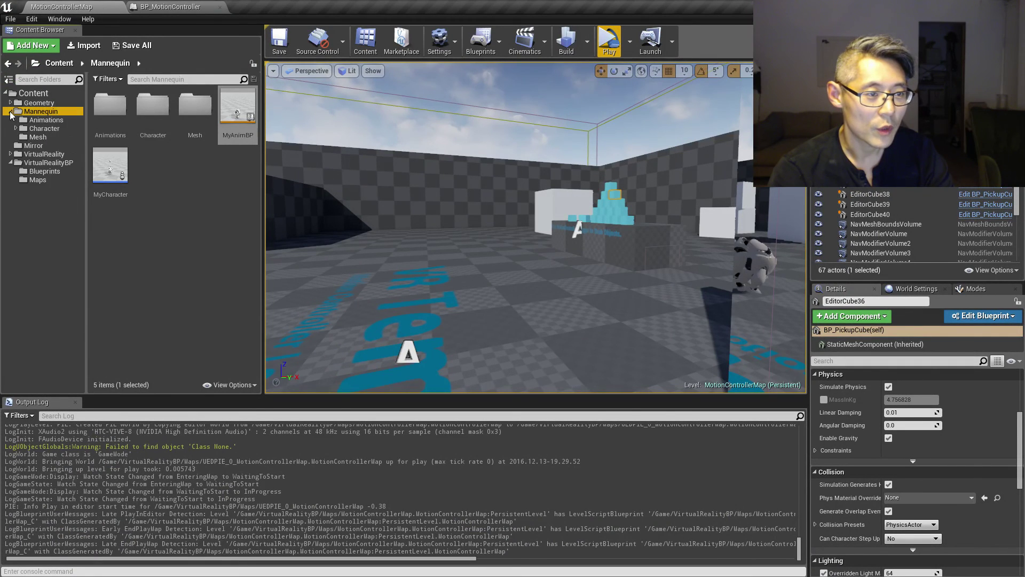
click(46, 120)
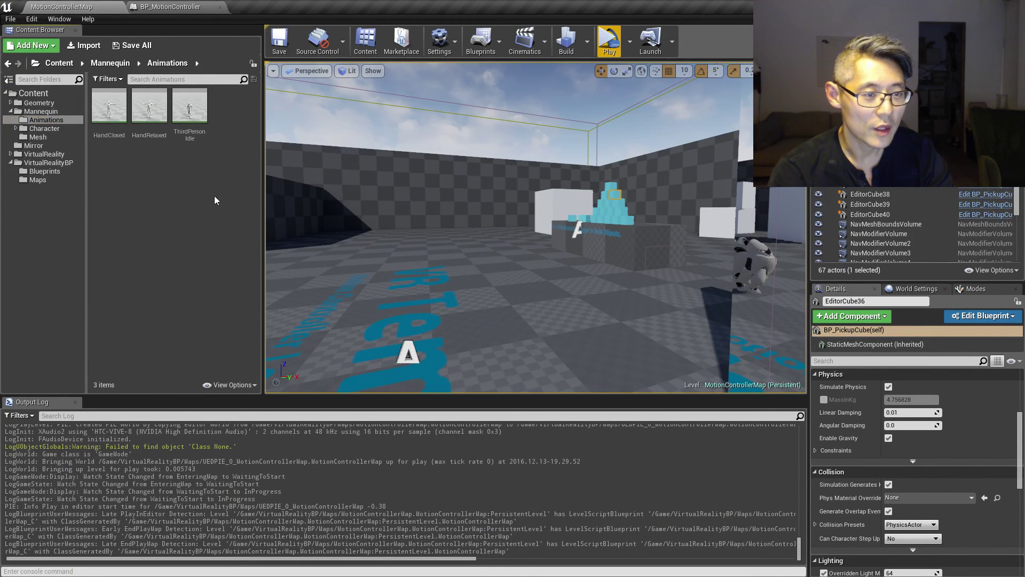
click(85, 46)
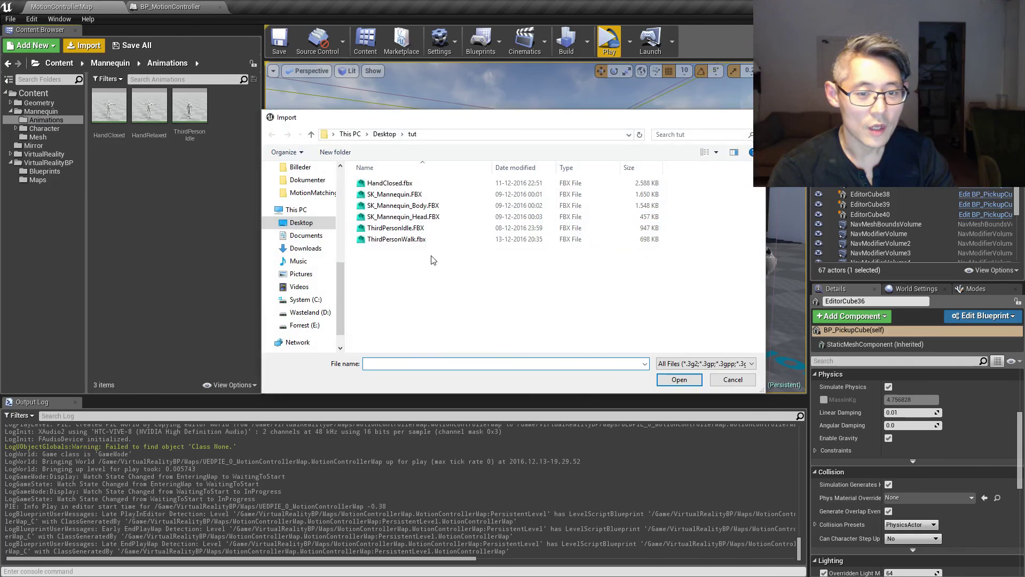
click(414, 239)
double_click(412, 242)
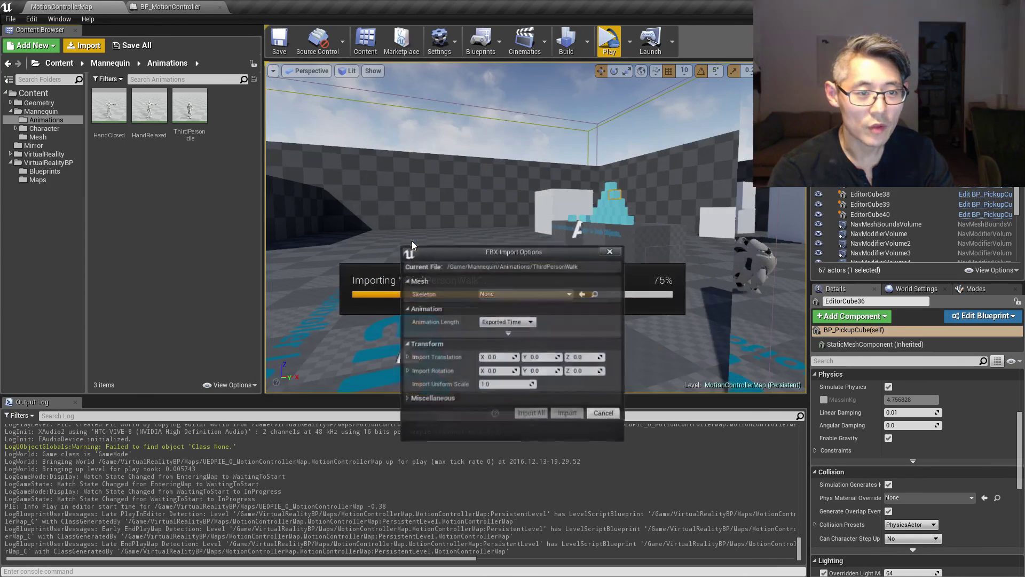
click(495, 293)
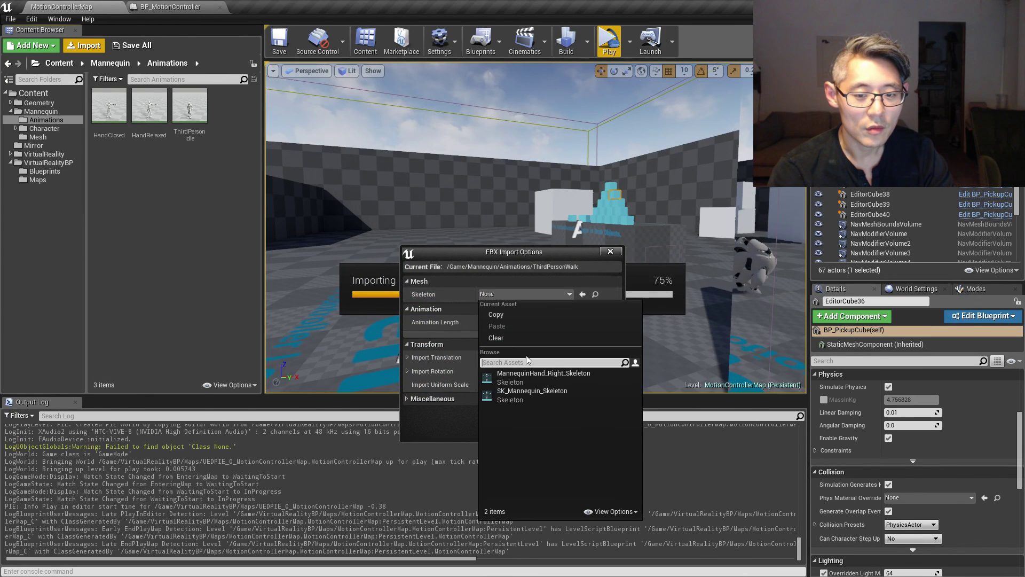
click(533, 397)
click(566, 413)
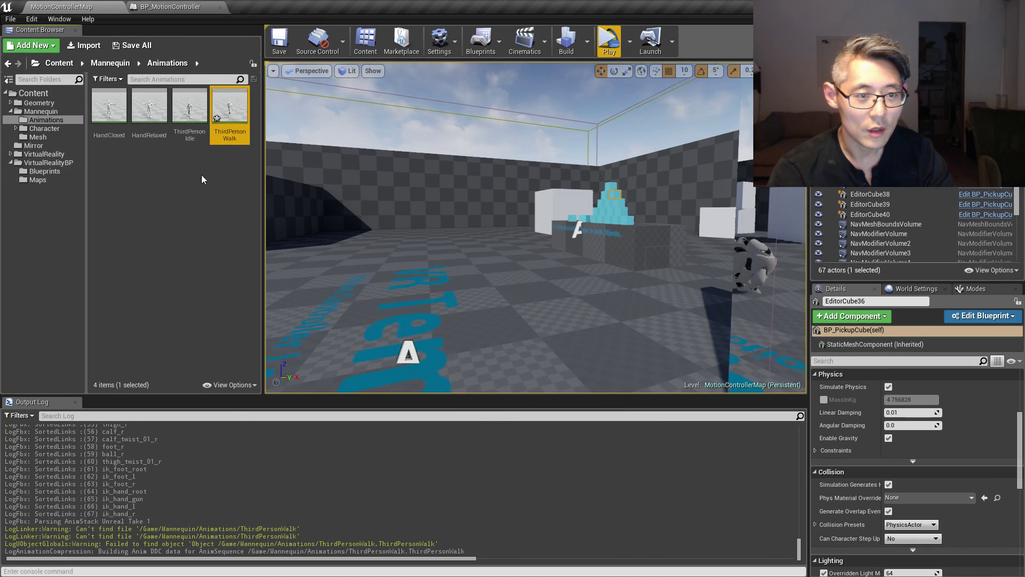
- Open ThirdPersonWalk in the animation editor and inspect the mannequin's walk from a tilted side view
double_click(234, 121)
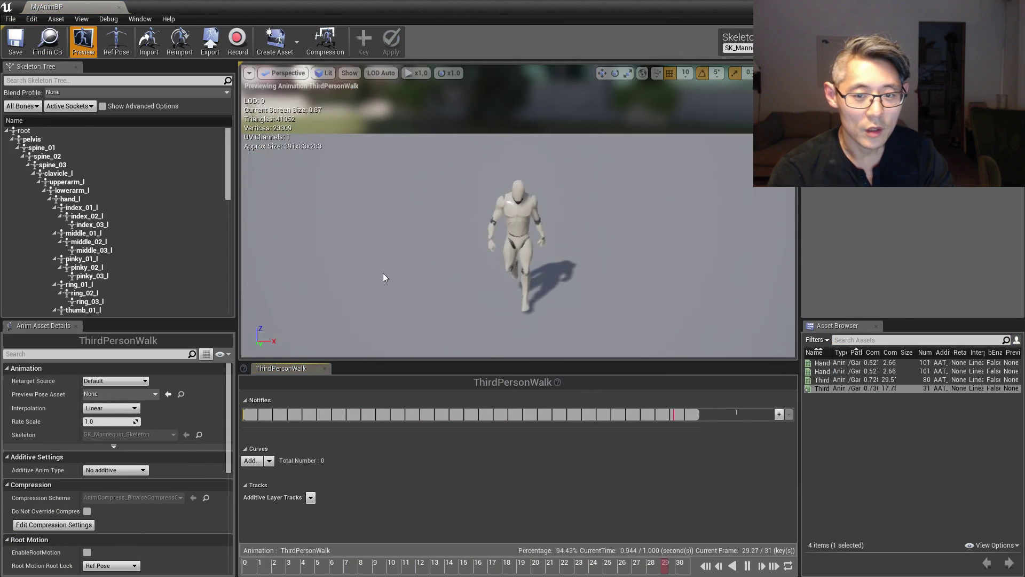
drag(414, 285, 331, 286)
right_drag(441, 210, 437, 226)
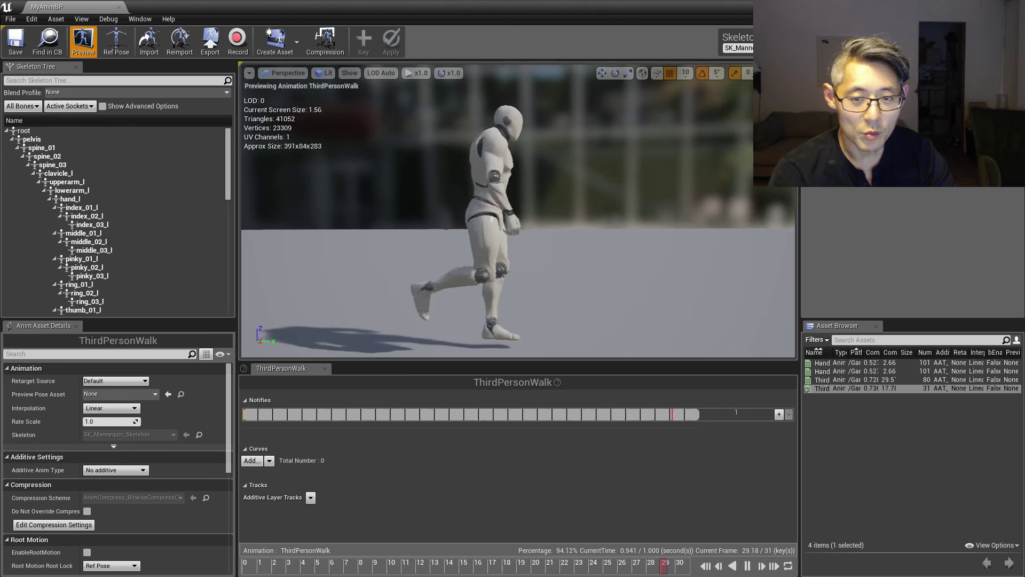